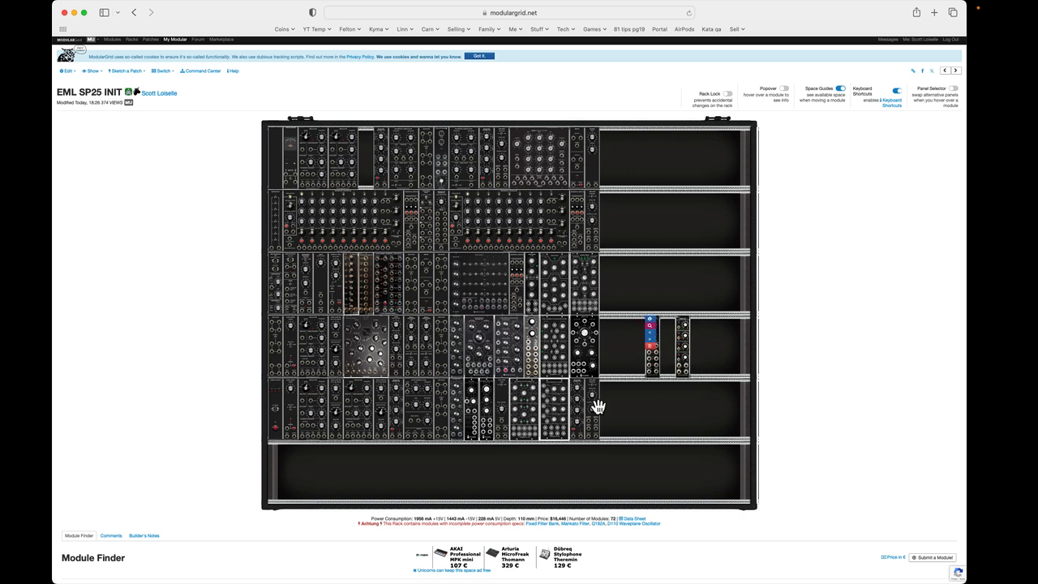
# Close the gap between the two loose fourth-row modules and move the top row's fixed filter bank and last module to the second row's end.
pyautogui.moveTo(592, 412)
pyautogui.mouseDown()
pyautogui.moveTo(487, 490)
pyautogui.moveTo(639, 430)
pyautogui.moveTo(599, 421)
pyautogui.mouseUp()
pyautogui.moveTo(650, 364); pyautogui.dragTo(670, 357)
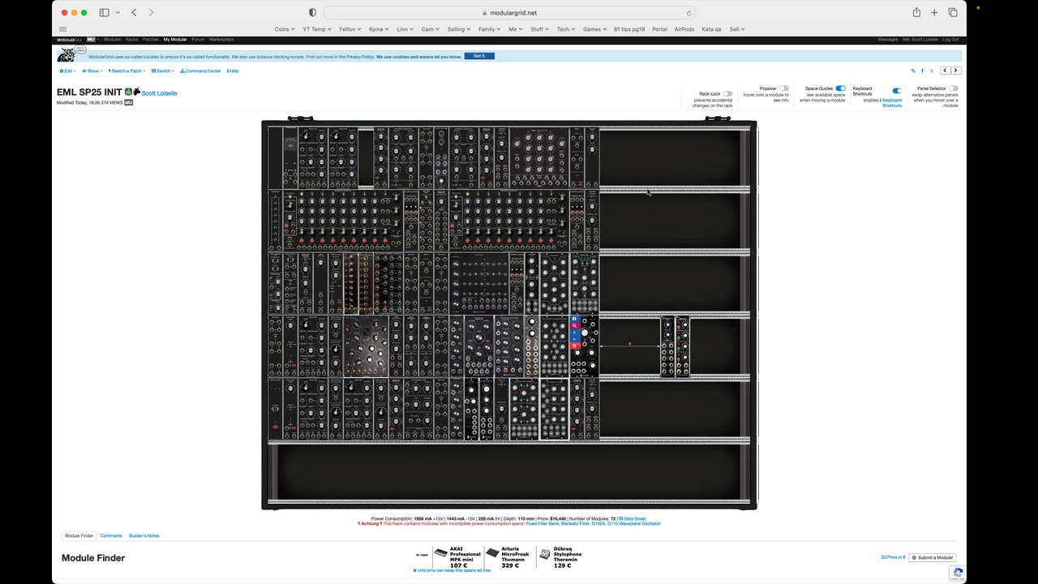
pyautogui.moveTo(592, 166); pyautogui.dragTo(736, 174)
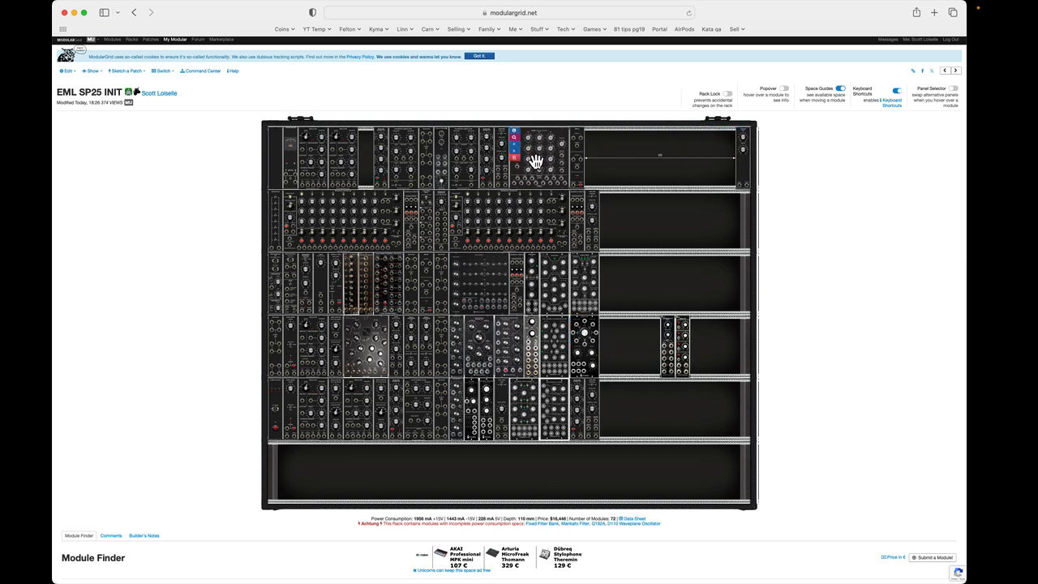
pyautogui.moveTo(530, 164); pyautogui.dragTo(669, 228)
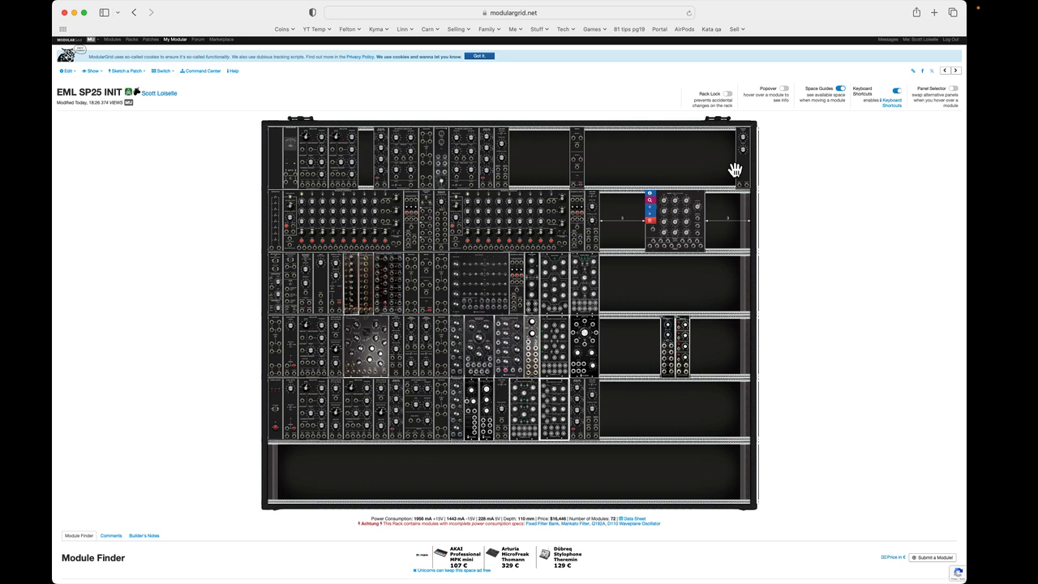
pyautogui.moveTo(742, 173); pyautogui.dragTo(710, 233)
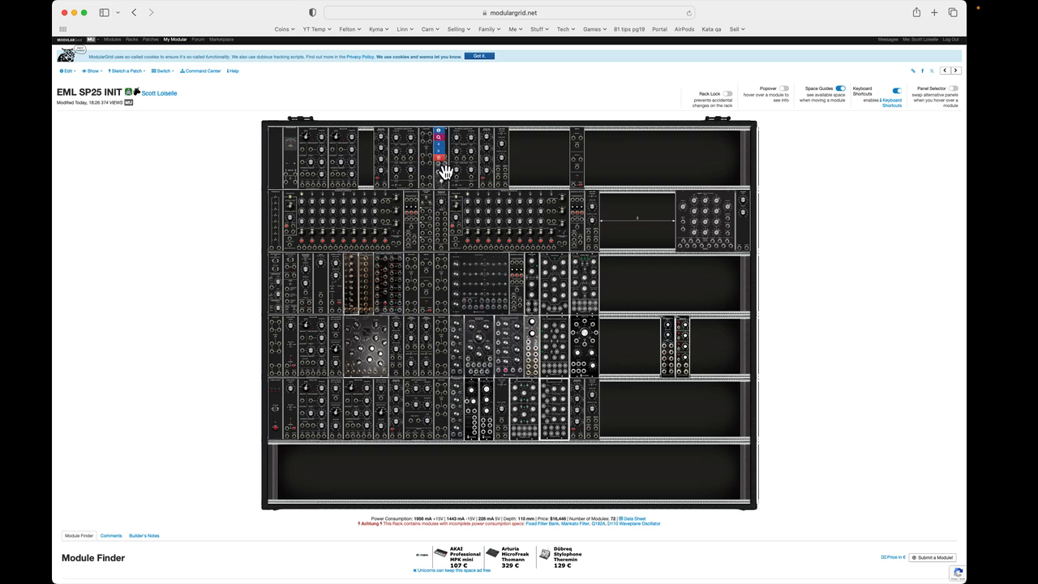
# Duplicate the top row's second VCF, placing one copy beside the filter bank in the second row and the other in its original slot.
pyautogui.moveTo(445, 172); pyautogui.dragTo(647, 242)
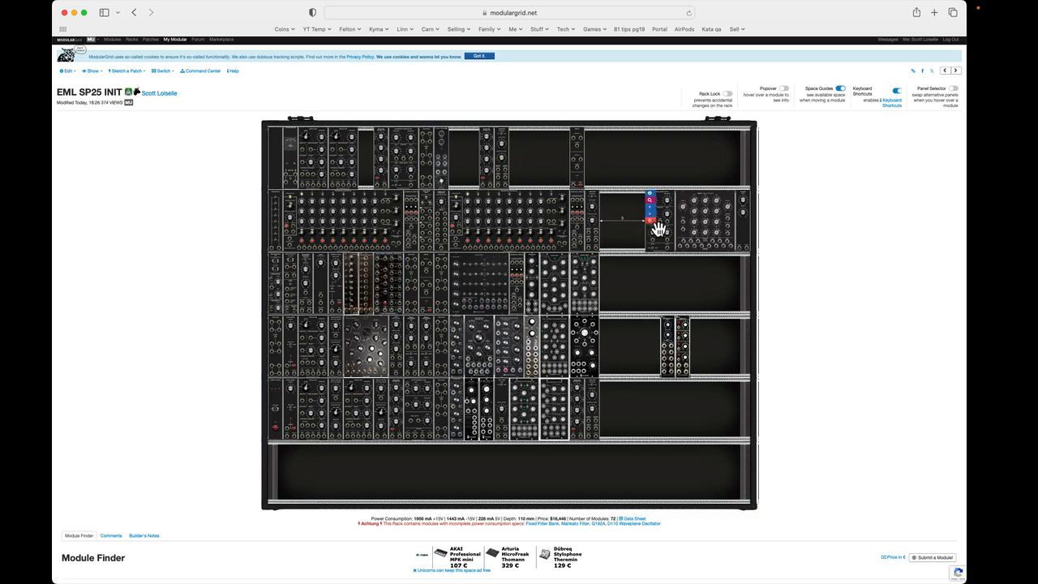
pyautogui.moveTo(660, 233); pyautogui.dragTo(634, 234)
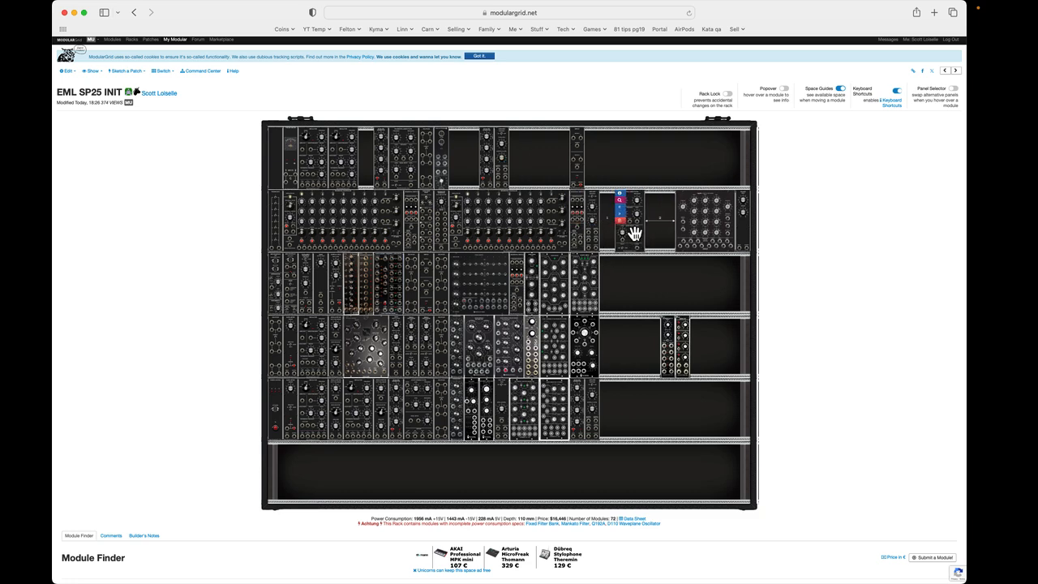
pyautogui.press('d')
pyautogui.moveTo(474, 173); pyautogui.dragTo(658, 222)
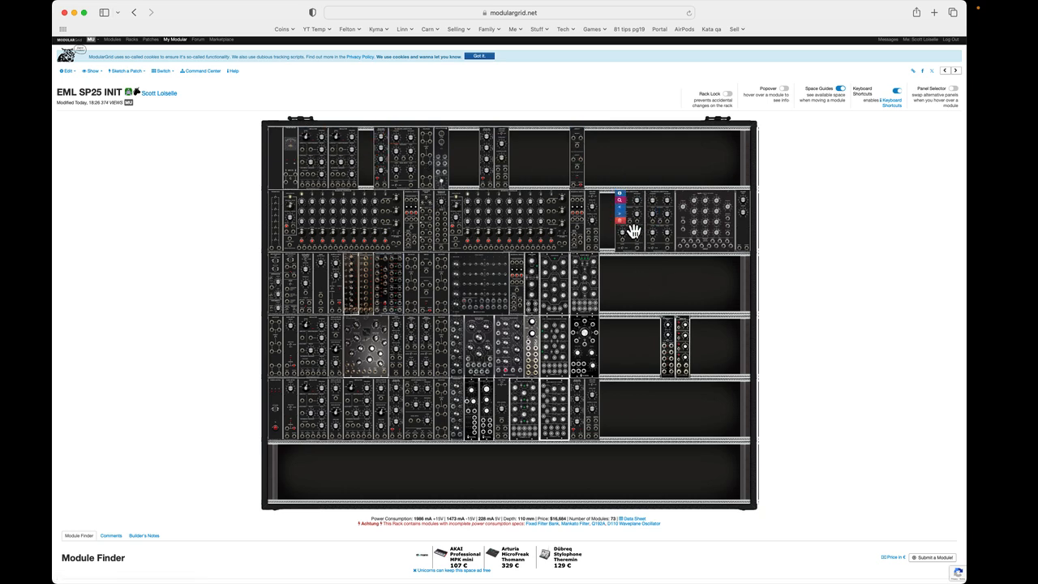
pyautogui.moveTo(634, 232); pyautogui.dragTo(471, 167)
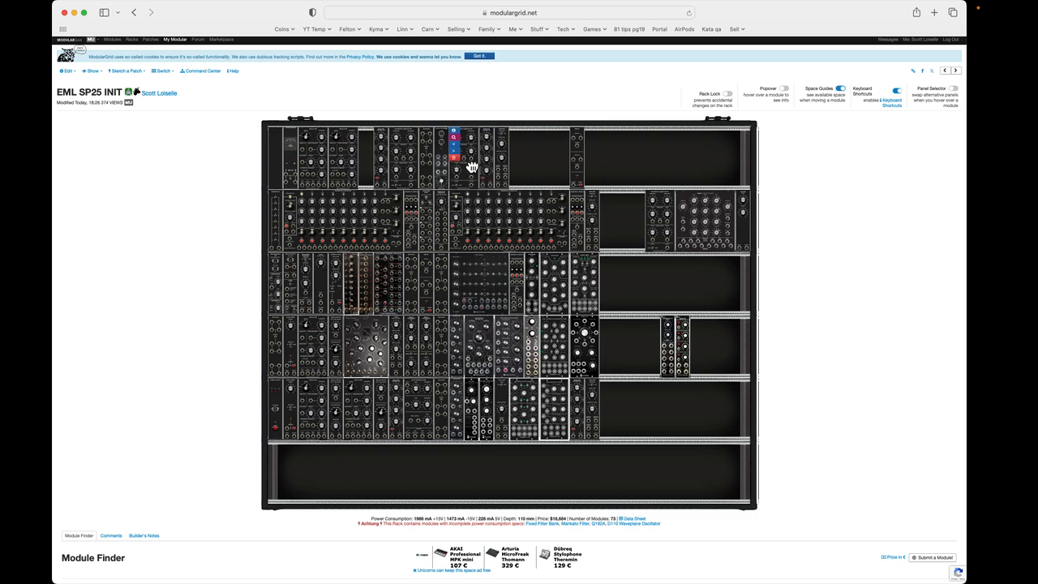
# Start creating a new rack and name it EML SP25 INIT.
pyautogui.click(67, 71)
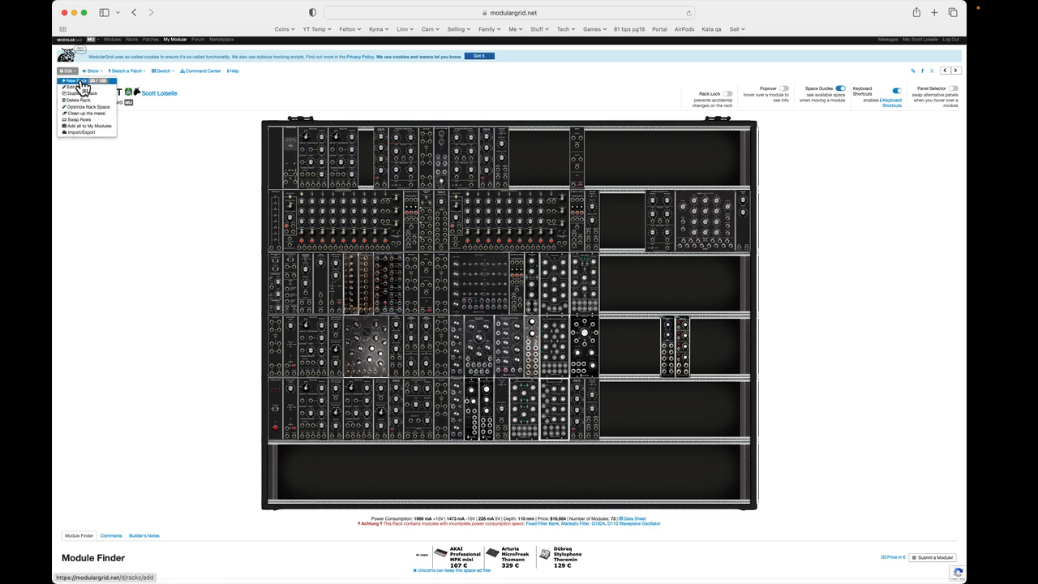
pyautogui.click(77, 80)
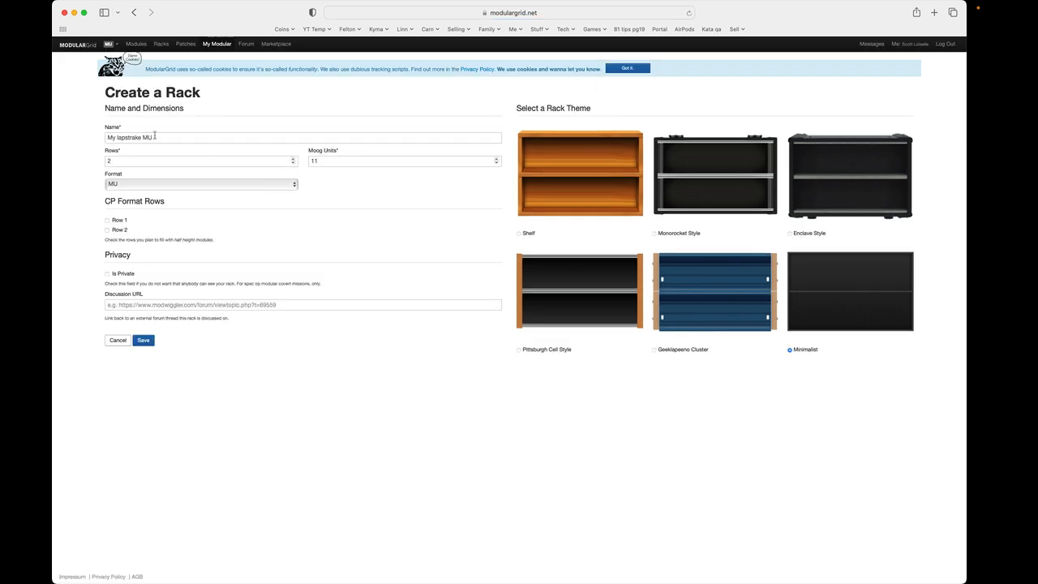
pyautogui.tripleClick(141, 138)
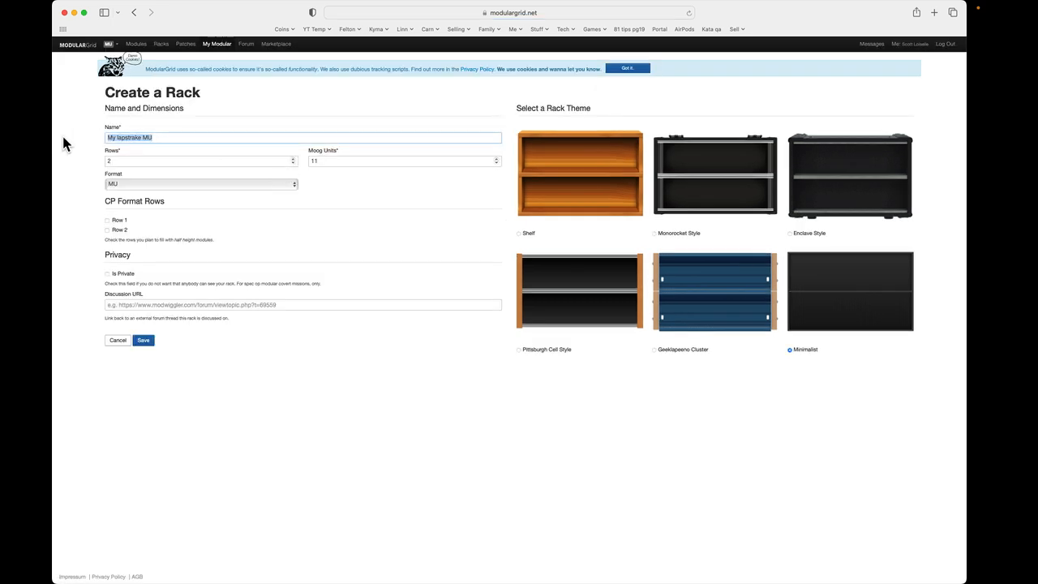
pyautogui.write('EML SP25 INIT')
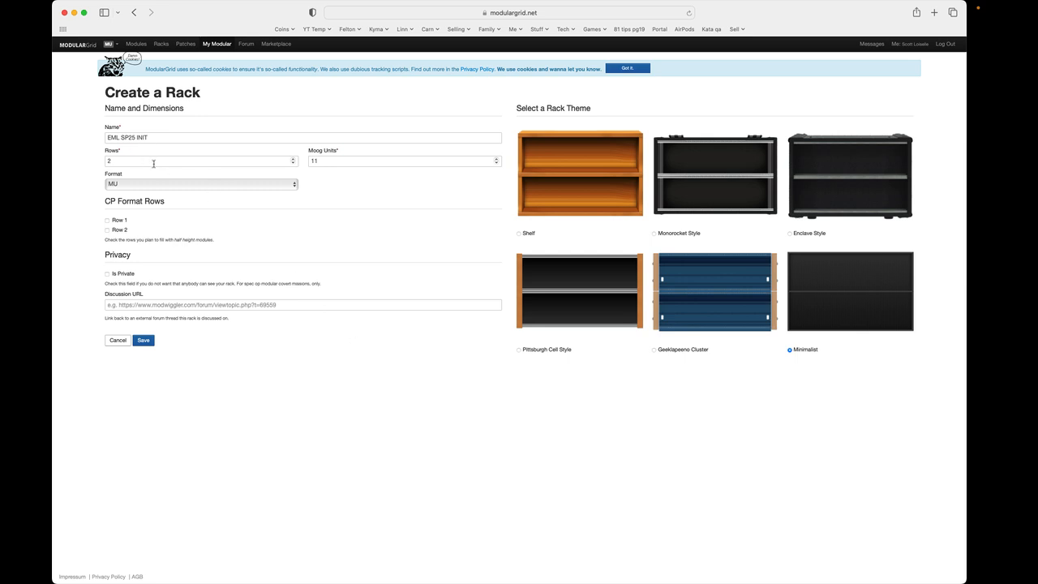
# Set the new rack's size to 4 rows and 32 Moog Units, keeping the MU format.
pyautogui.moveTo(151, 163); pyautogui.dragTo(91, 160)
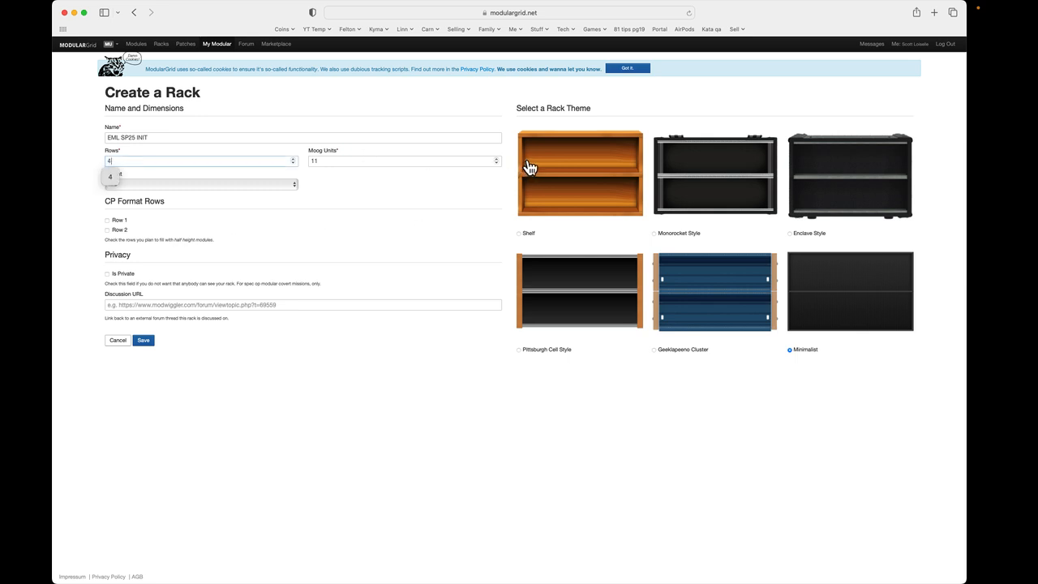
pyautogui.press('Tab')
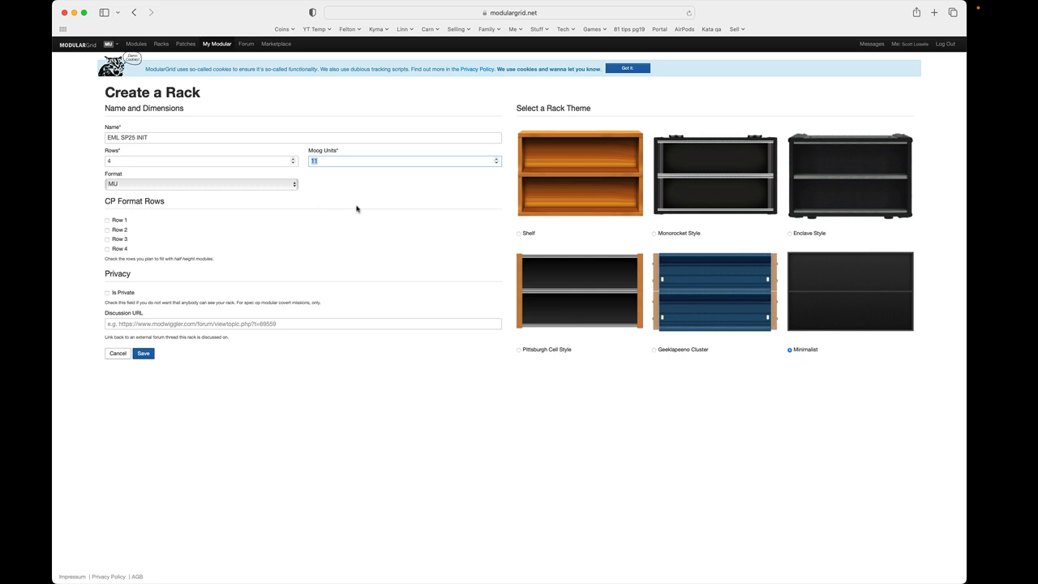
pyautogui.moveTo(322, 260); pyautogui.dragTo(314, 251)
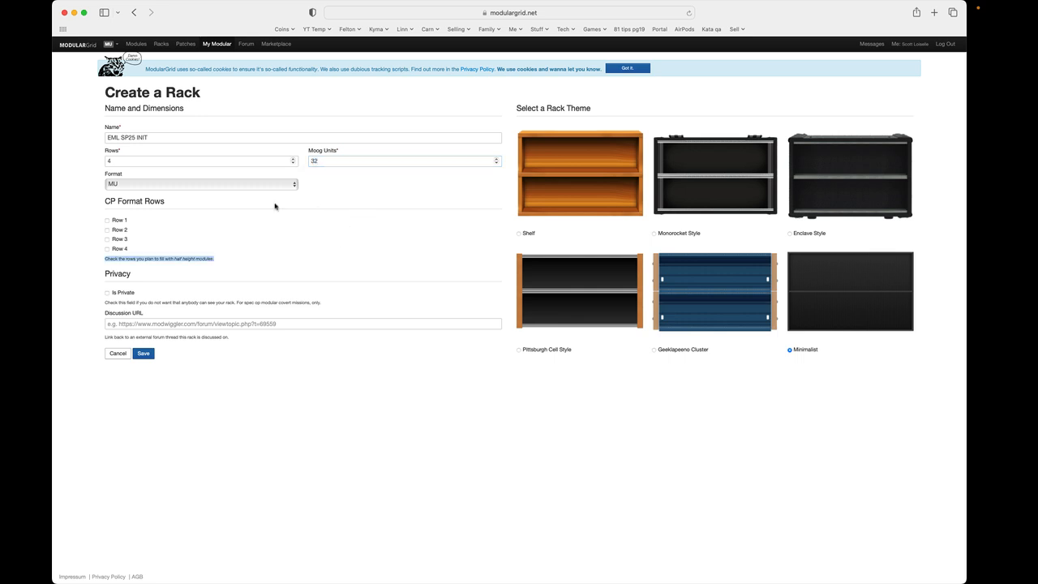
pyautogui.click(265, 186)
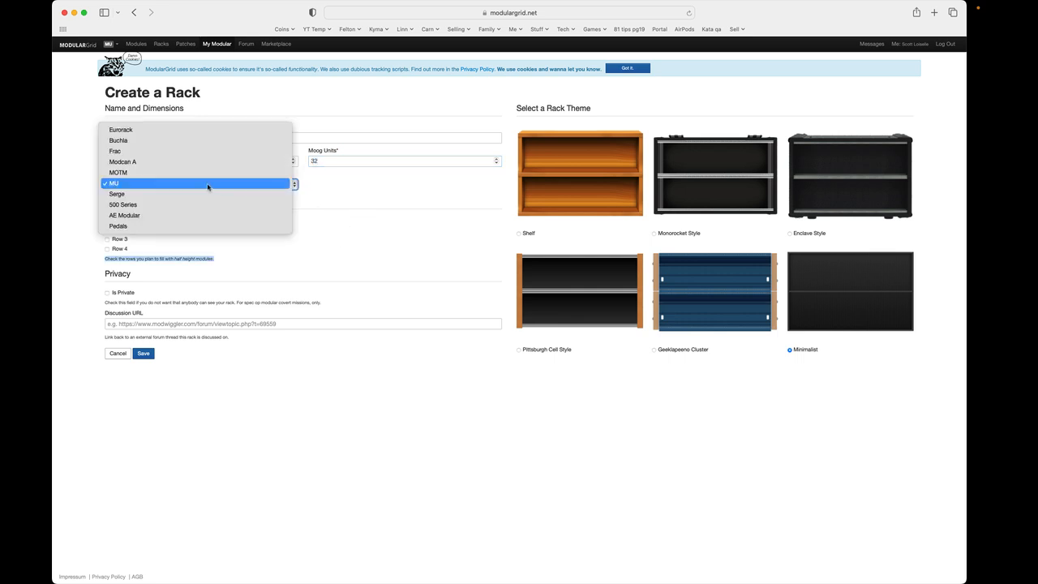
pyautogui.click(113, 185)
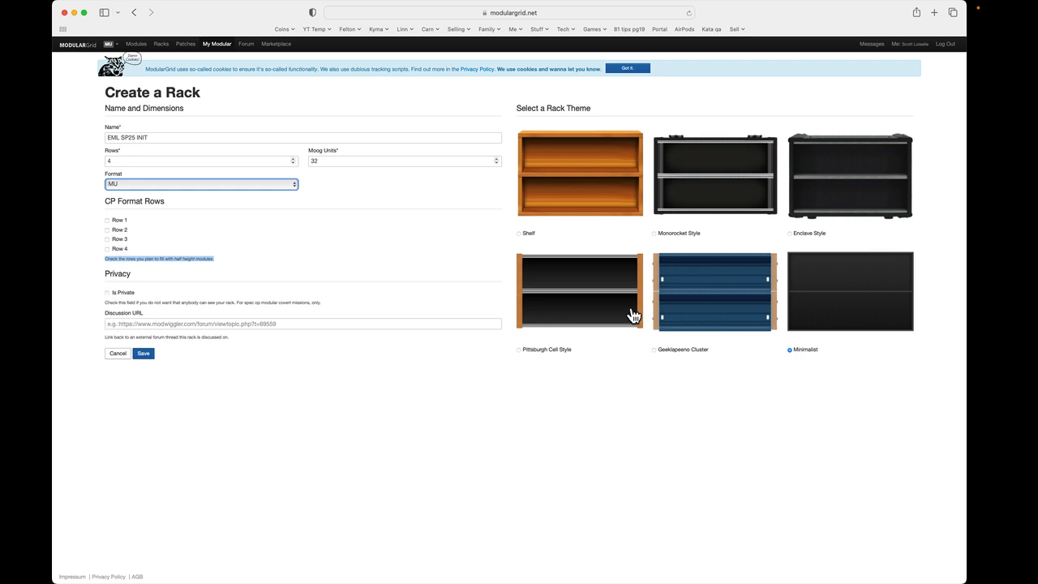
# Compare the rack themes, choose Minimalist, and save the new rack.
pyautogui.click(606, 174)
pyautogui.click(689, 178)
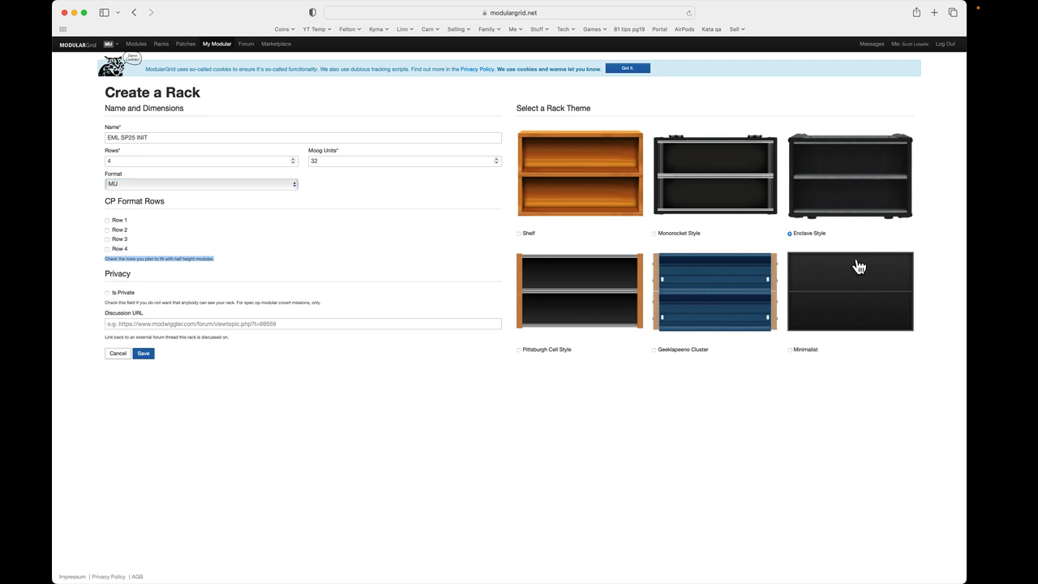
pyautogui.click(815, 316)
pyautogui.click(143, 354)
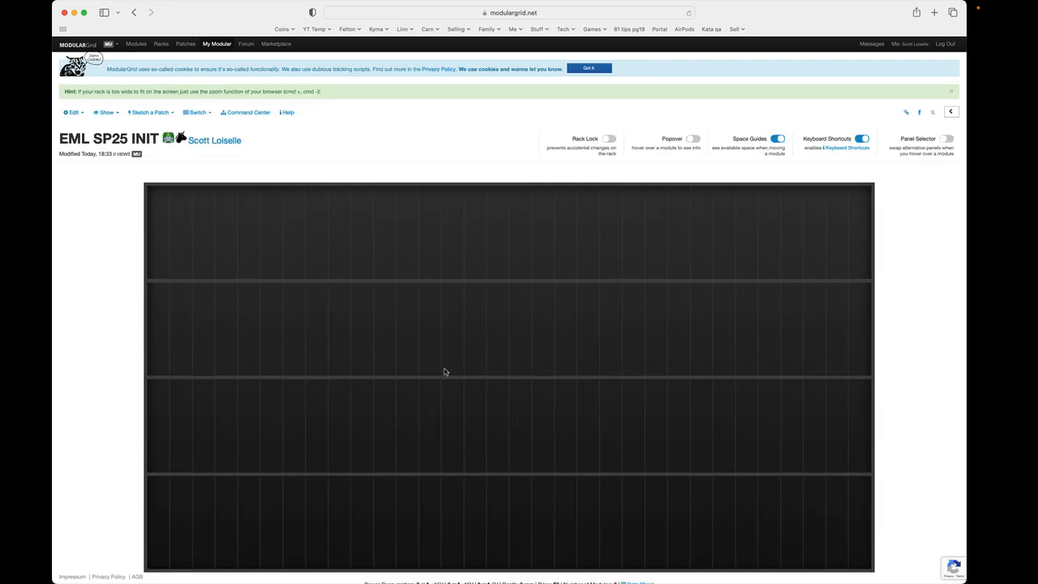
pyautogui.press('super+minus')
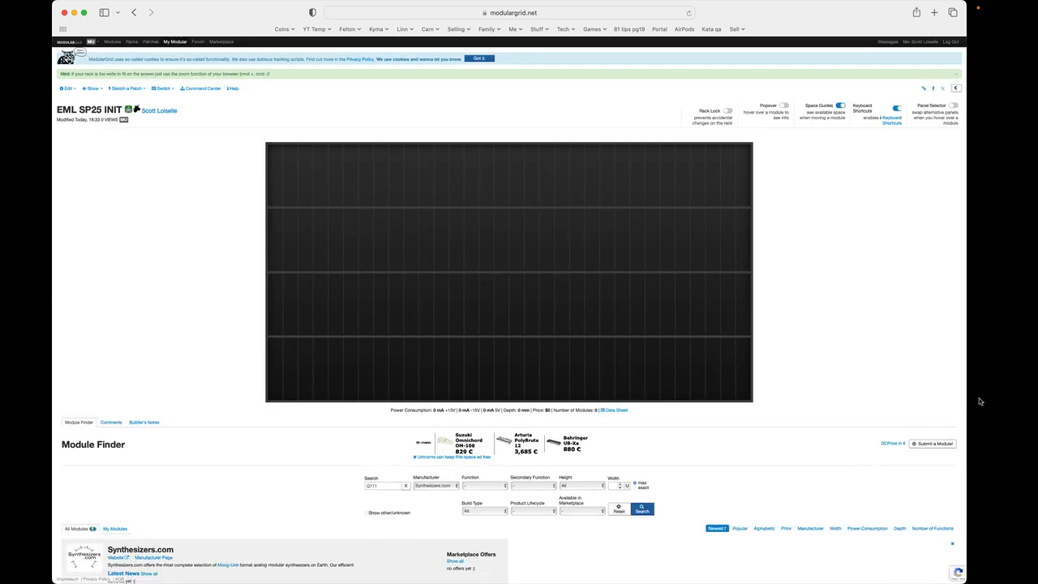
pyautogui.press('super+plus')
pyautogui.press('super+minus')
# Switch to the modular map workbook in Excel and examine the Module list and Module layout sheets.
pyautogui.press('super+Tab')
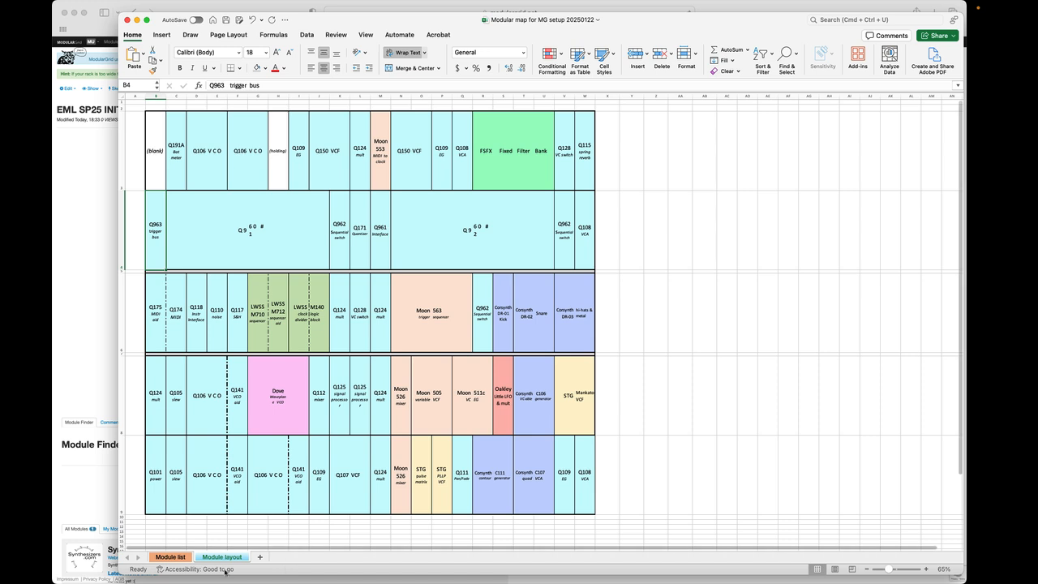
pyautogui.click(171, 556)
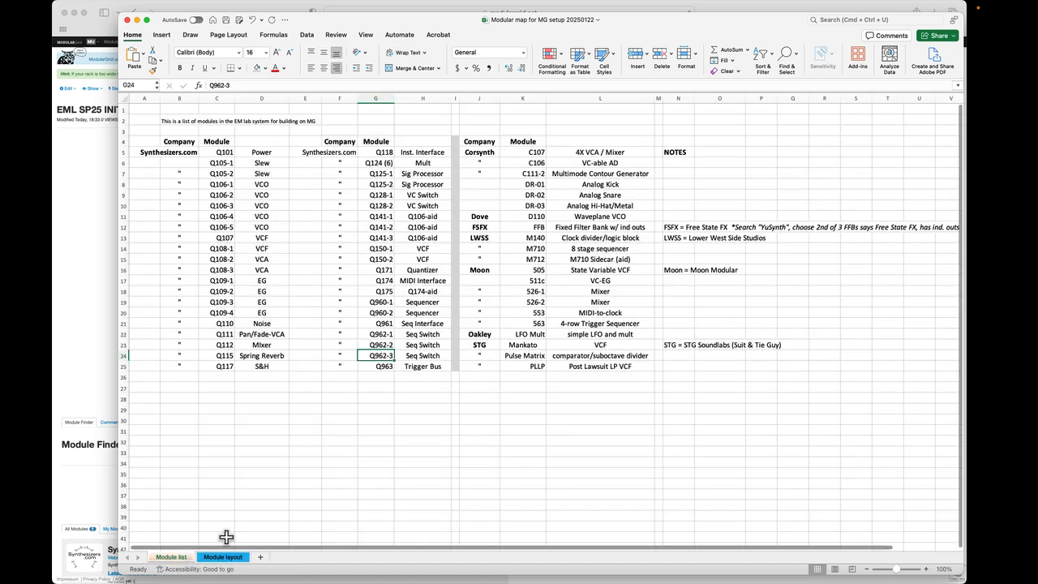
pyautogui.click(369, 164)
pyautogui.click(331, 156)
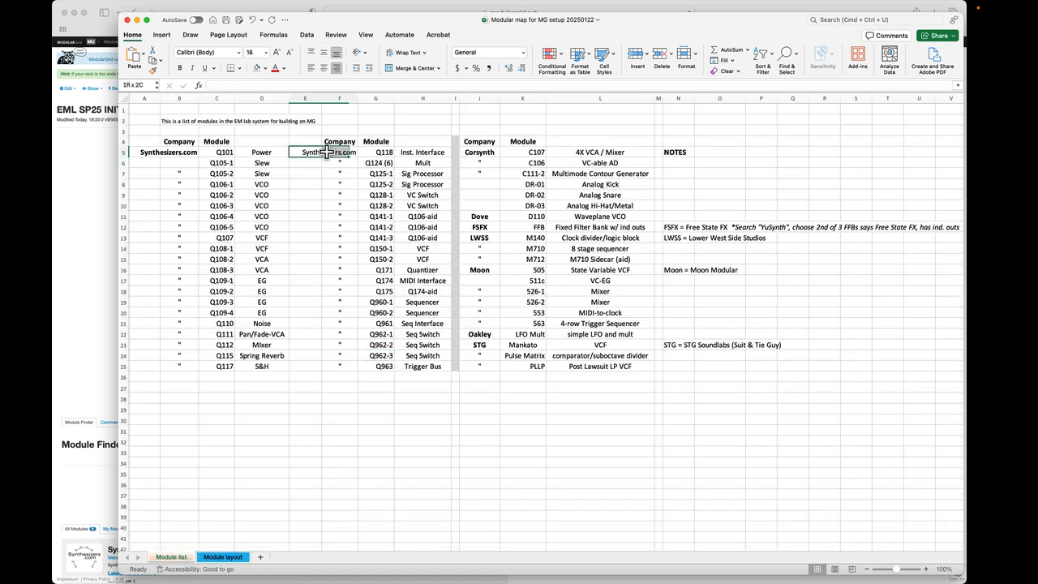
pyautogui.click(350, 238)
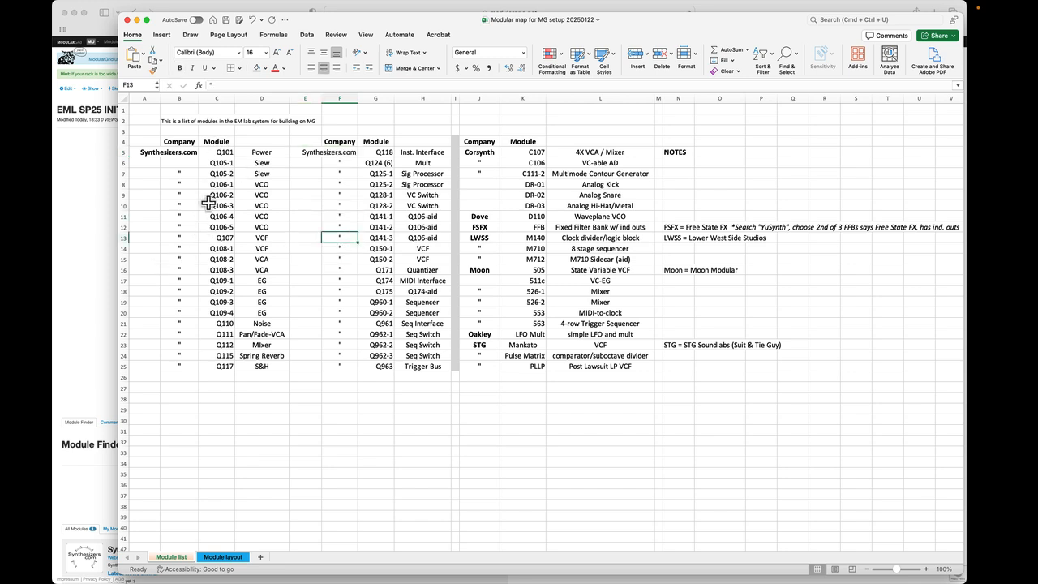
pyautogui.click(220, 178)
pyautogui.click(230, 228)
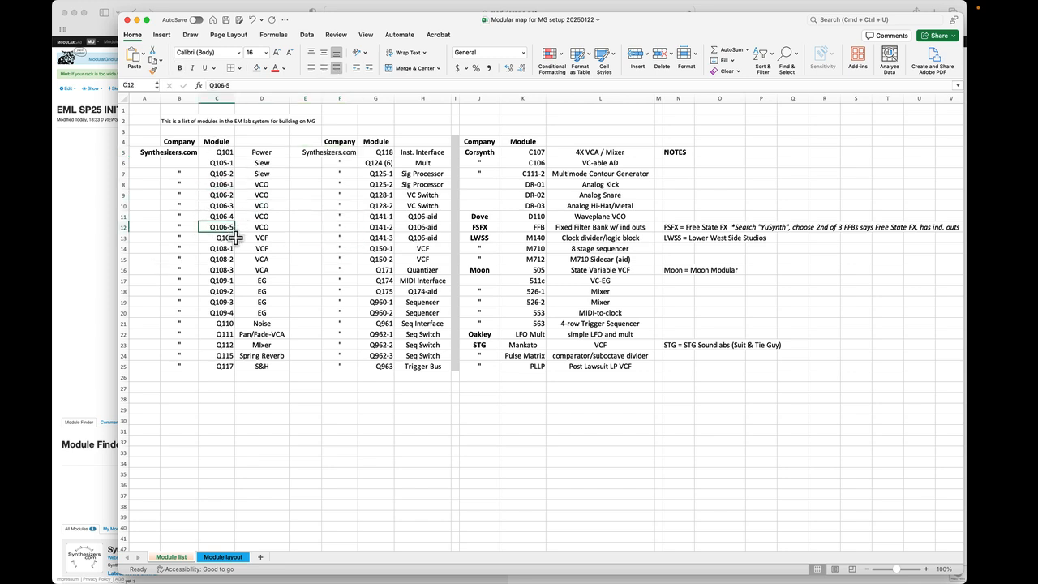
pyautogui.click(235, 556)
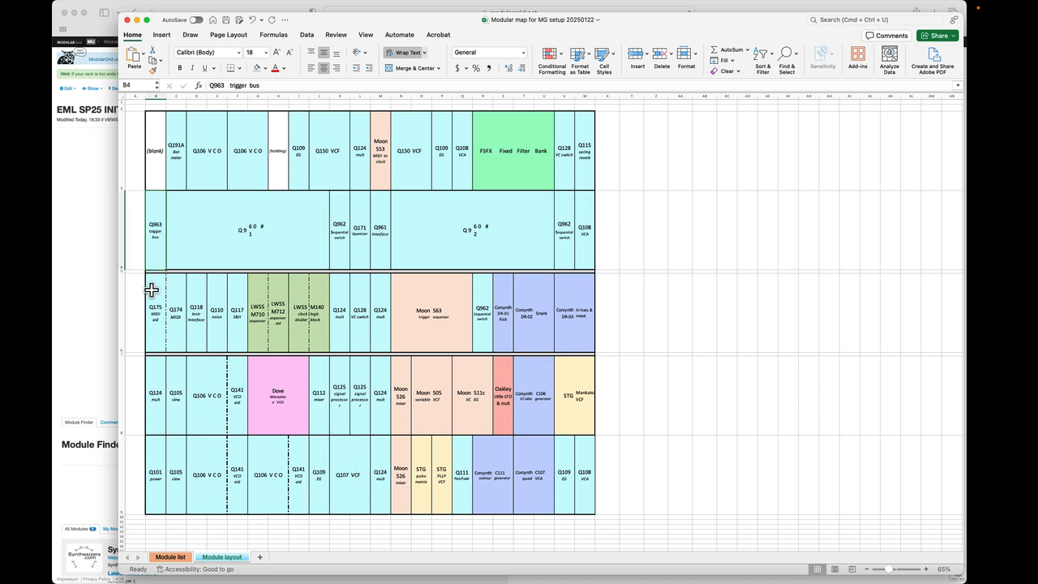
# Return to ModularGrid in the browser, clear the Module Finder's search text, and filter modules by the manufacturer Synthesizers.com.
pyautogui.click(94, 234)
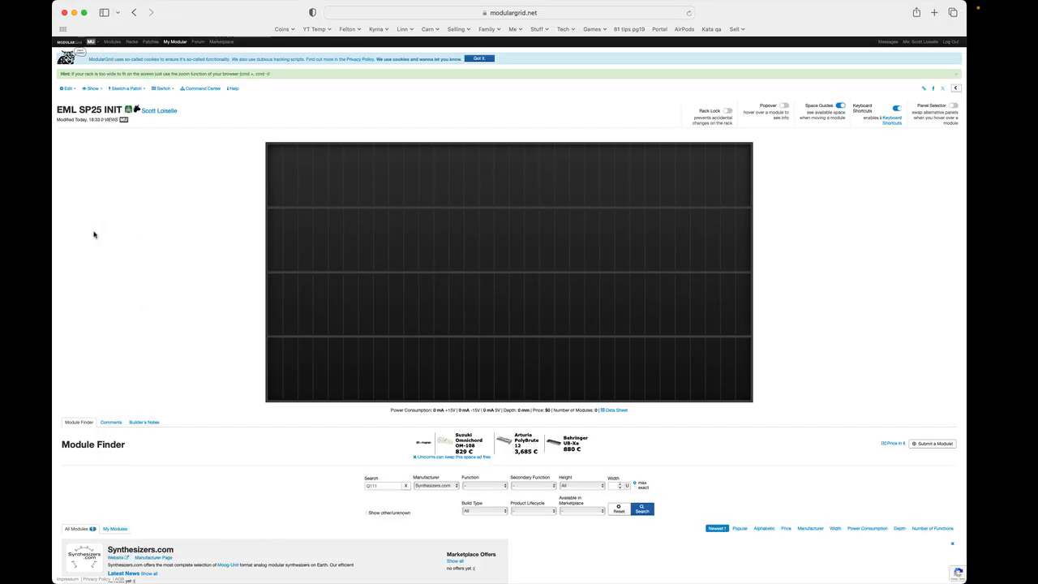
pyautogui.scroll(-3, 491, 323)
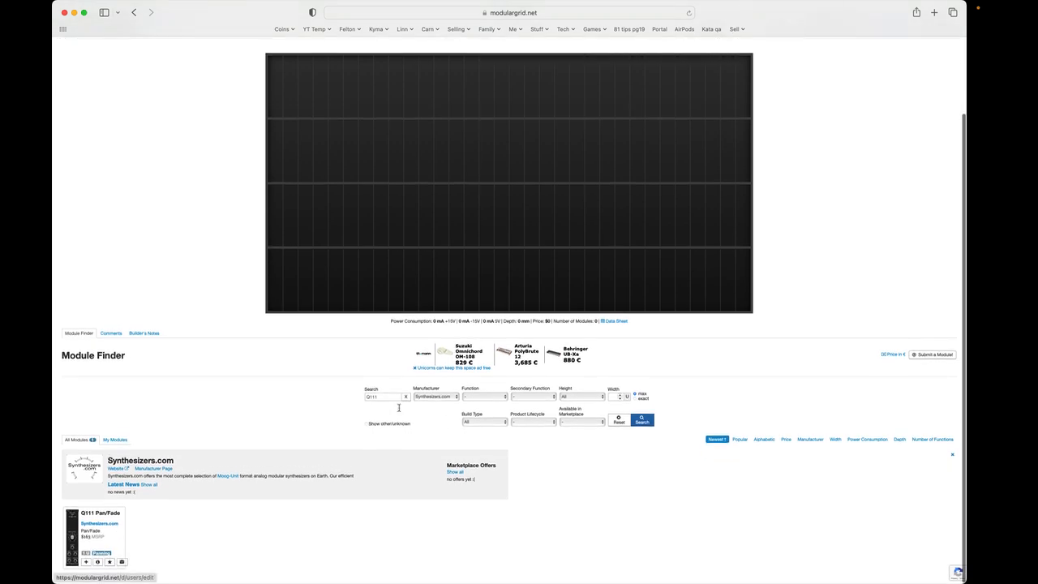
pyautogui.click(449, 405)
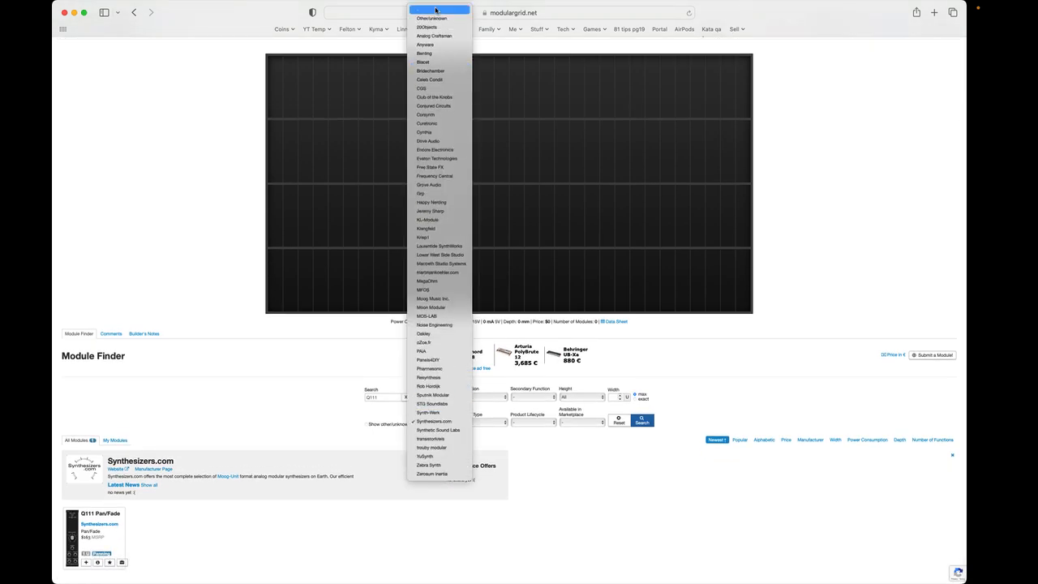
pyautogui.click(440, 11)
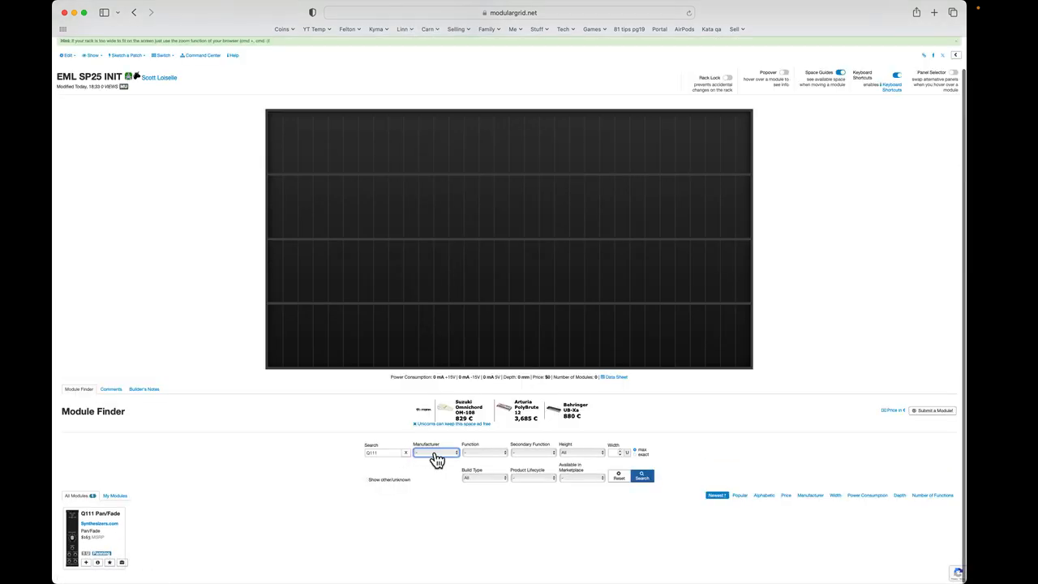
pyautogui.moveTo(382, 453); pyautogui.dragTo(316, 448)
pyautogui.press('BackSpace')
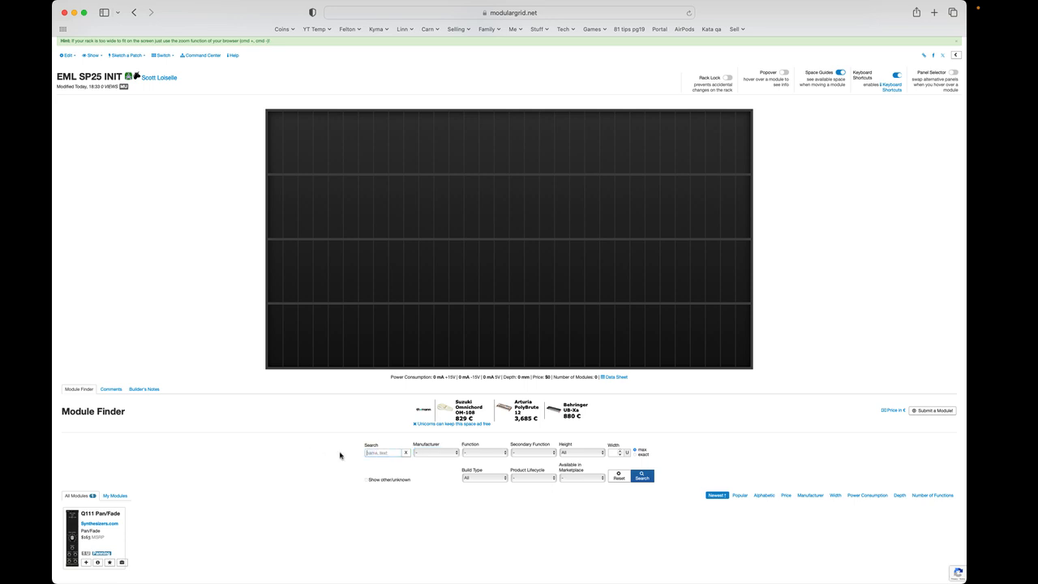
pyautogui.click(433, 452)
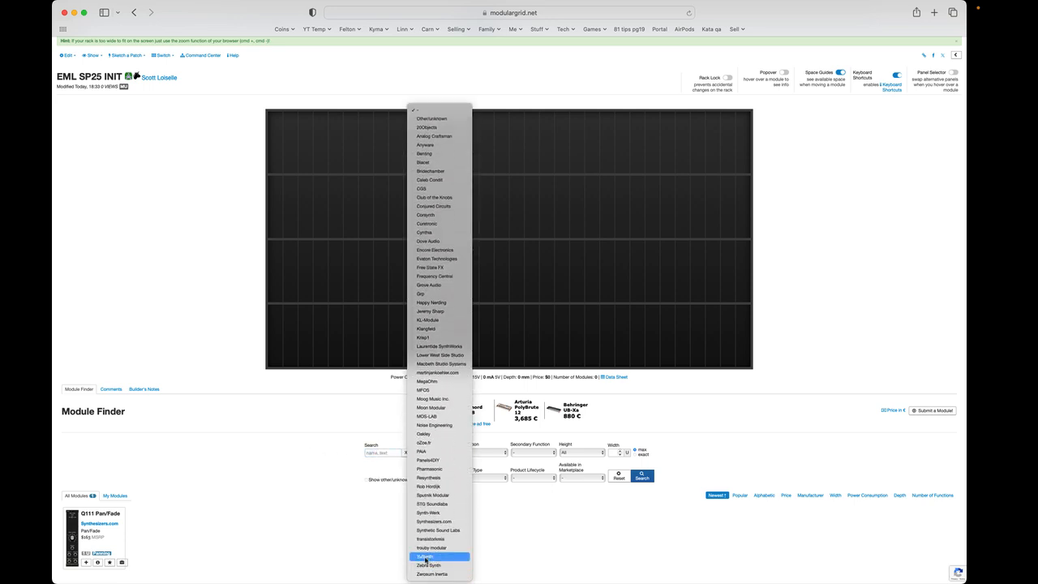
pyautogui.click(435, 521)
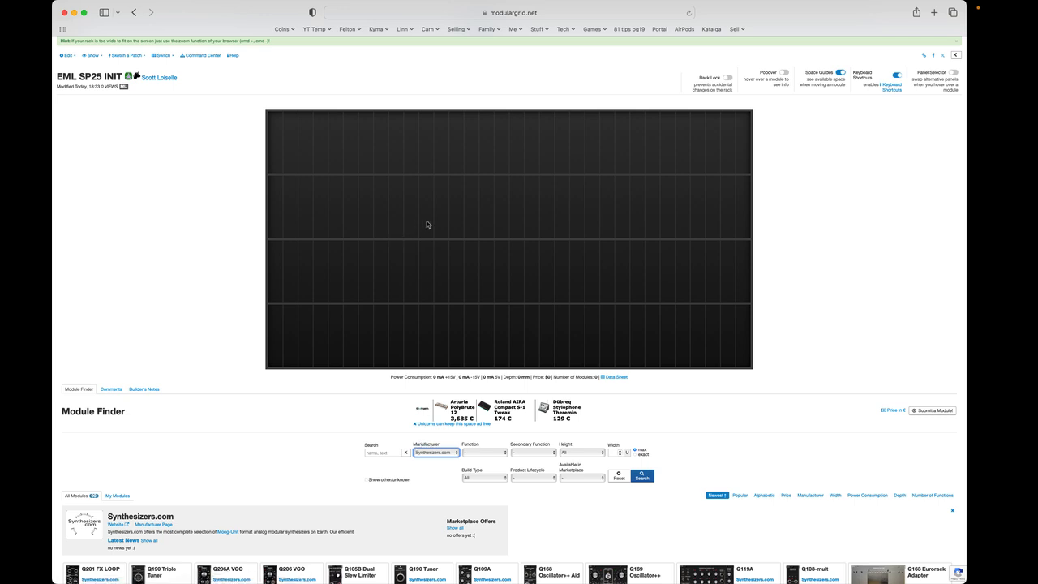
# Search the Module Finder for Q963 and add the Q963 Trigger Bus to the empty rack.
pyautogui.click(388, 452)
pyautogui.press('Return')
pyautogui.scroll(-3, 389, 452)
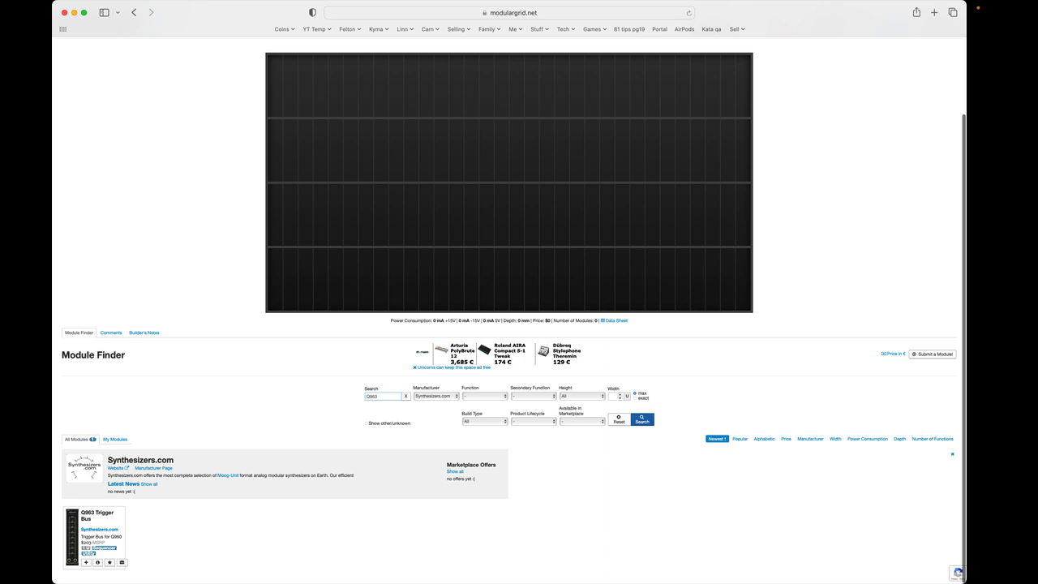
pyautogui.click(97, 562)
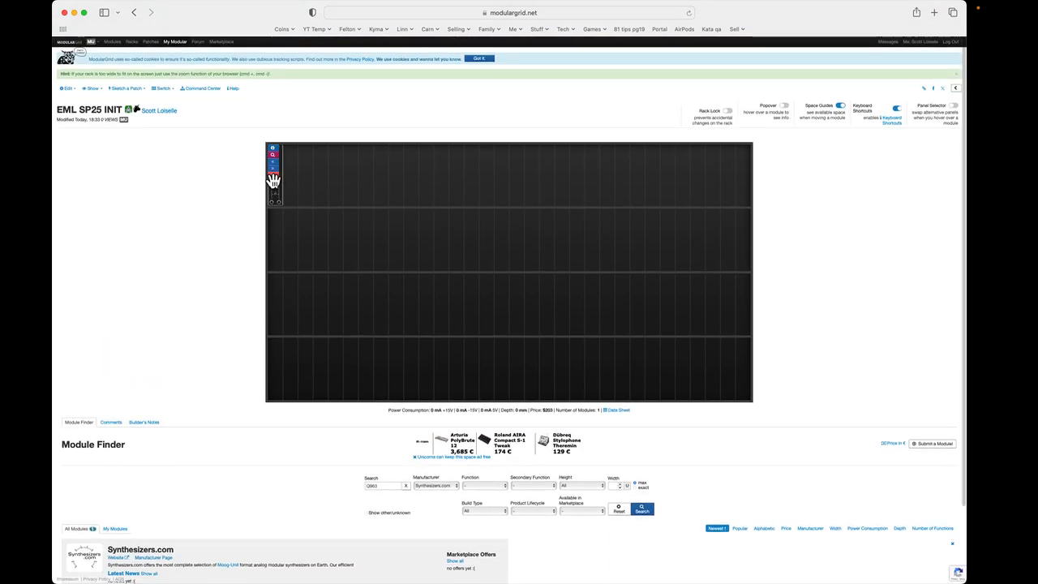
# Search the Module Finder for Q960 and add the Q960 Sequential Controller to the rack.
pyautogui.scroll(-3, 325, 267)
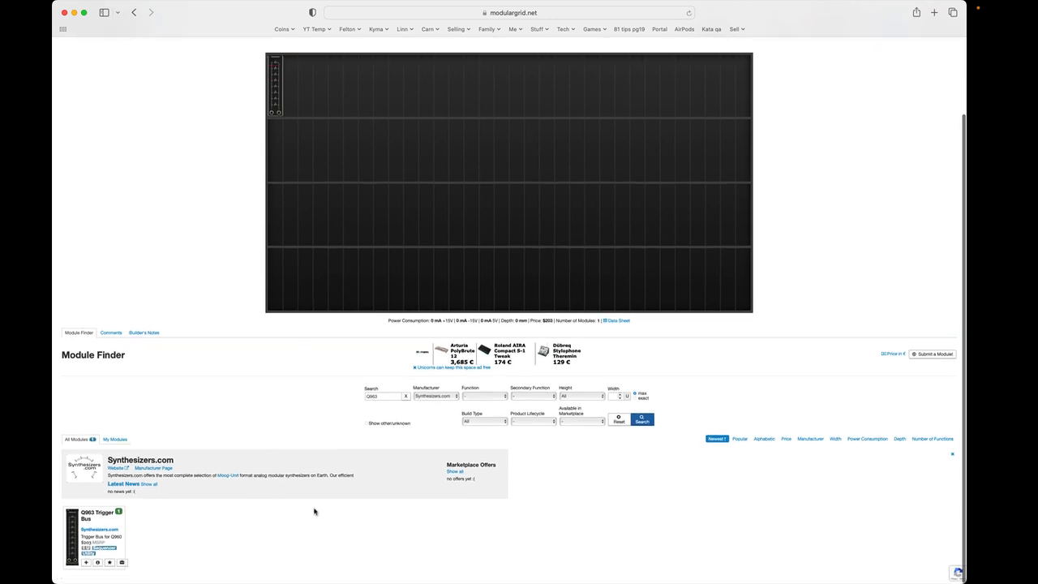
pyautogui.doubleClick(389, 397)
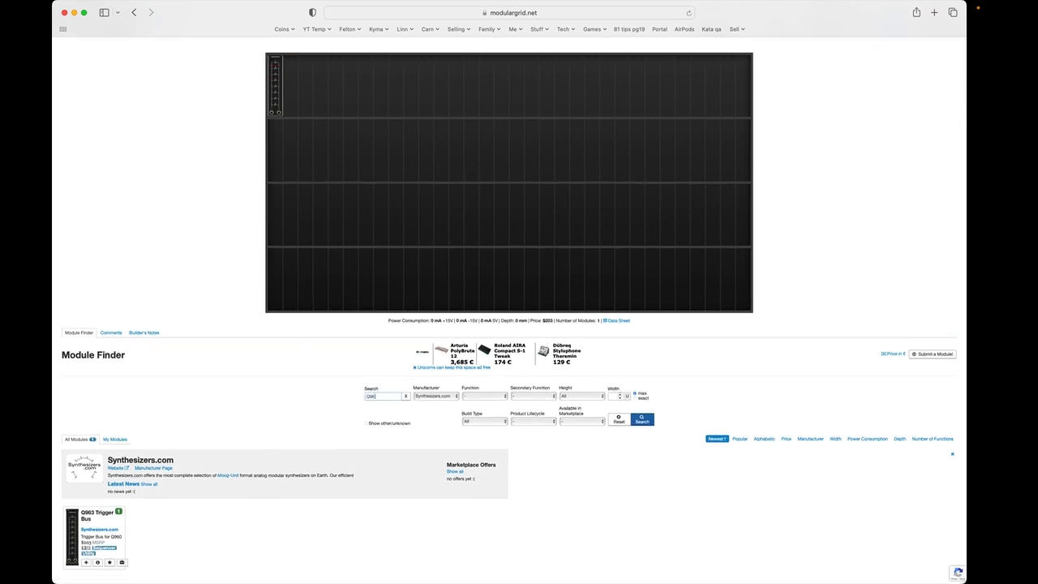
pyautogui.press('Return')
pyautogui.scroll(-3, 357, 401)
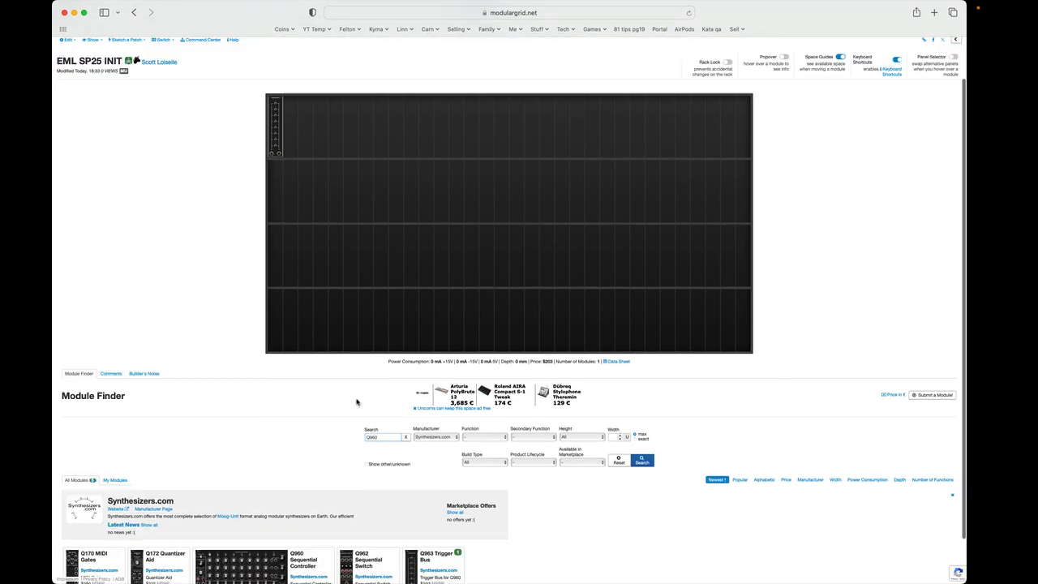
pyautogui.press('super+plus')
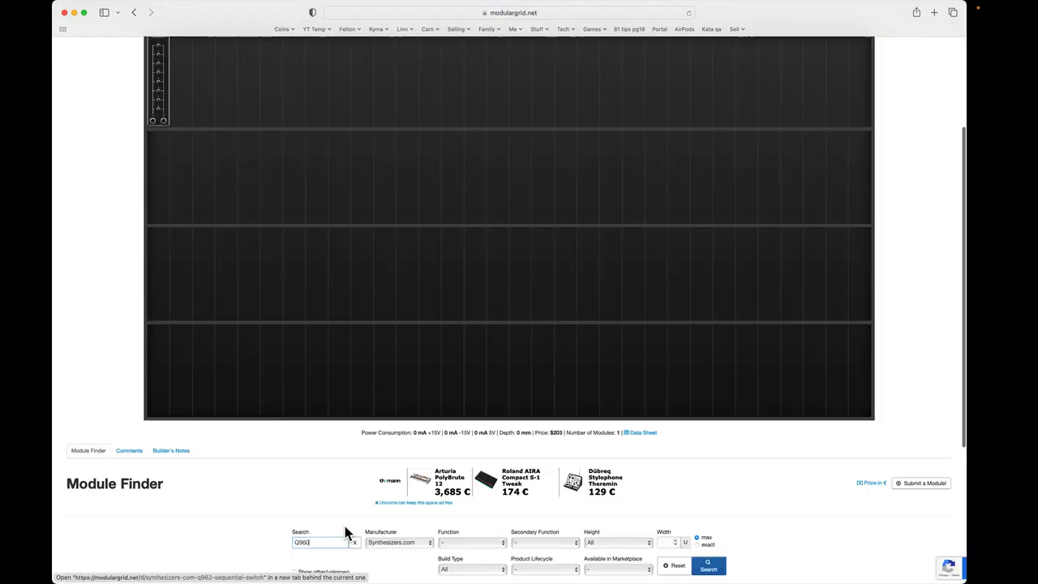
pyautogui.scroll(-5, 345, 527)
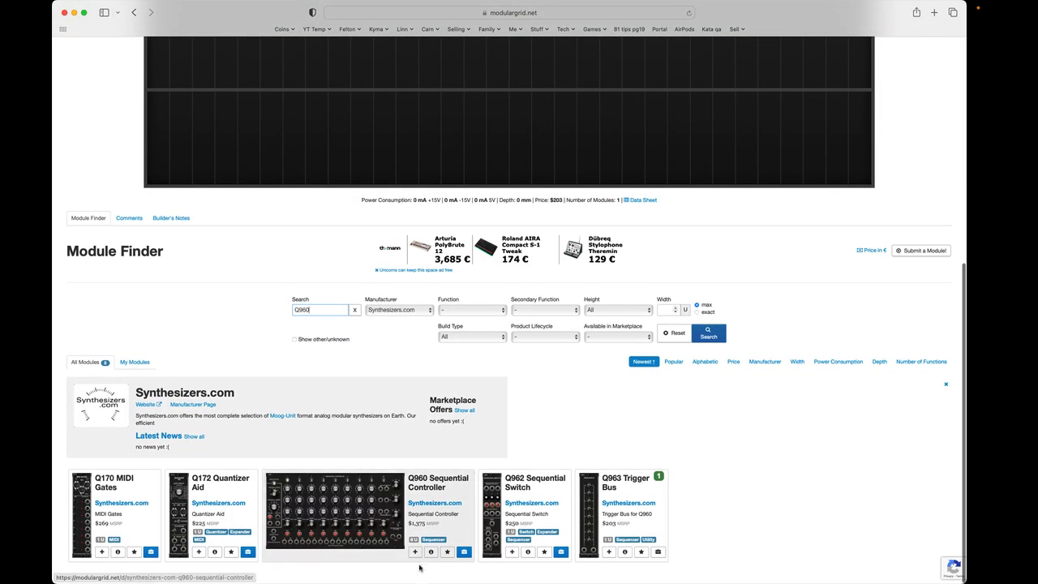
pyautogui.click(415, 555)
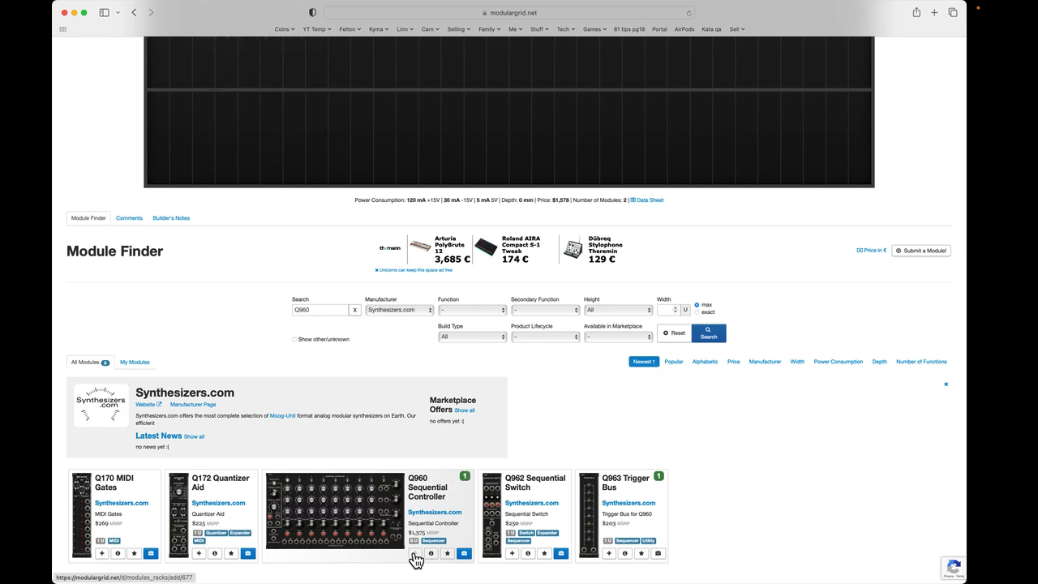
# Duplicate the Q960 Sequential Controller in the top row.
pyautogui.scroll(6, 415, 559)
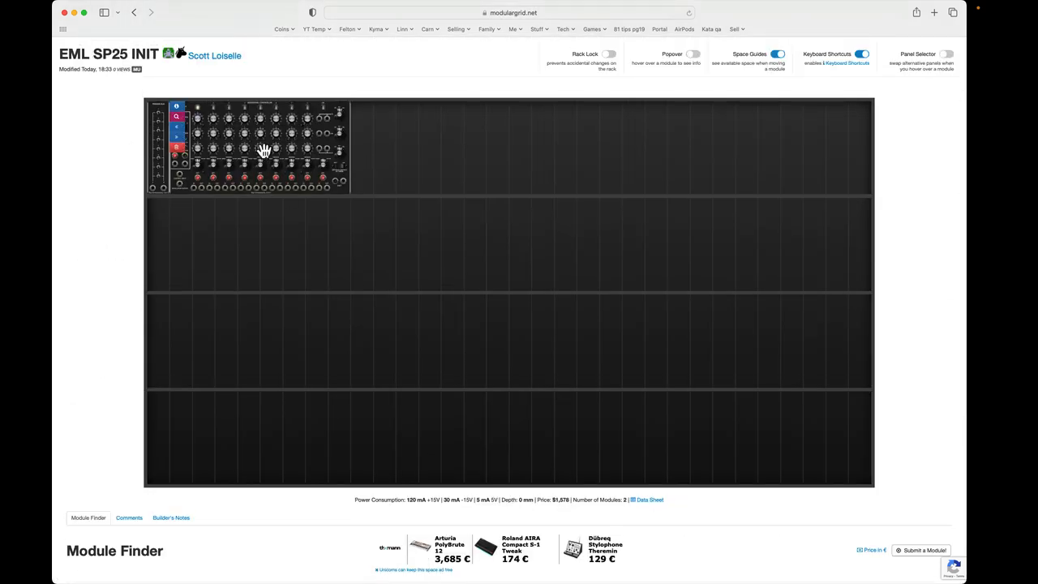
pyautogui.moveTo(264, 153); pyautogui.dragTo(264, 150)
pyautogui.press('d')
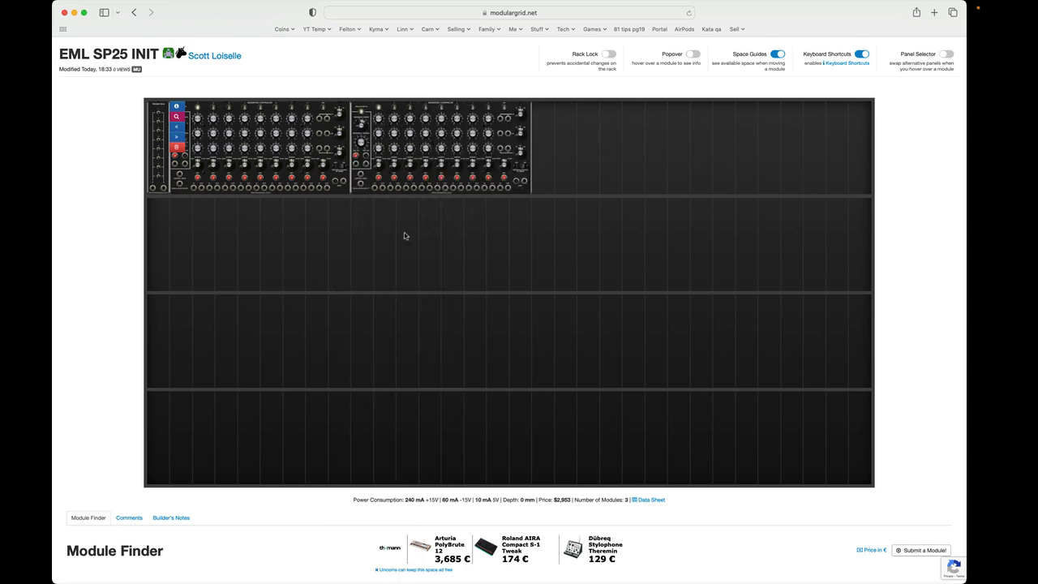
# Add the Q962 Sequential Switch to the rack and duplicate it twice to make three.
pyautogui.scroll(-6, 430, 157)
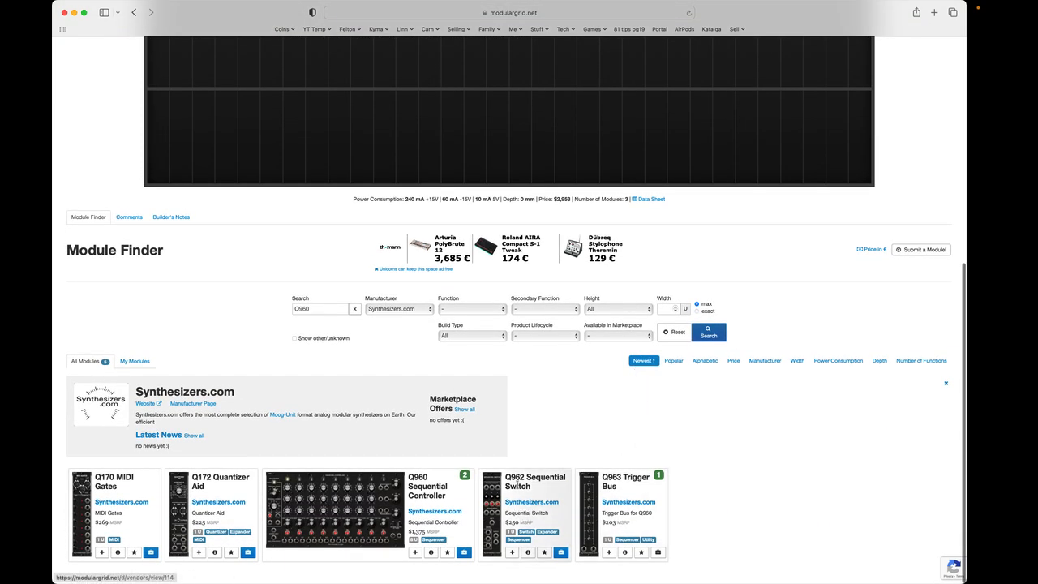
pyautogui.click(514, 552)
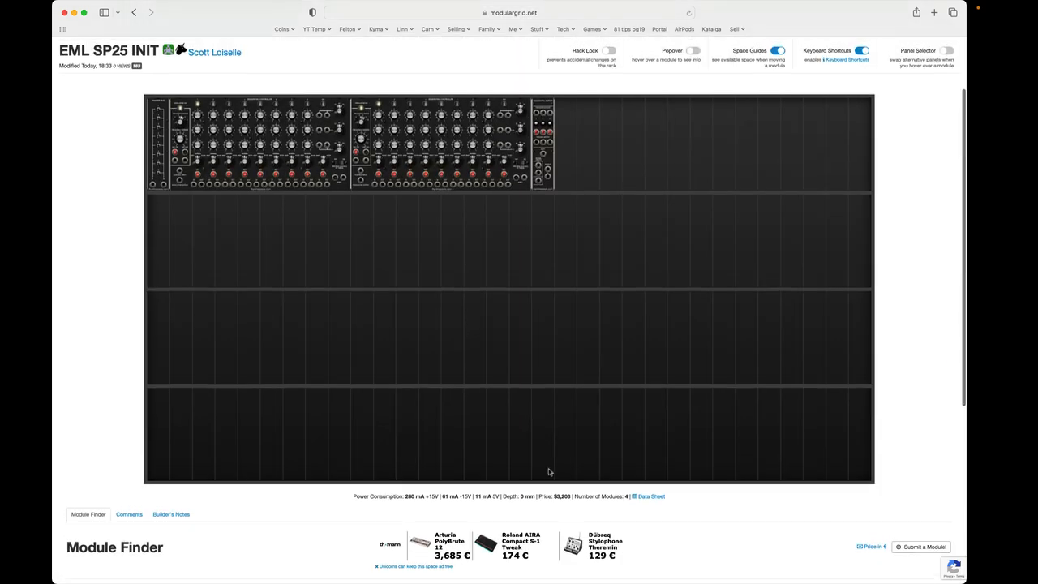
pyautogui.moveTo(542, 167)
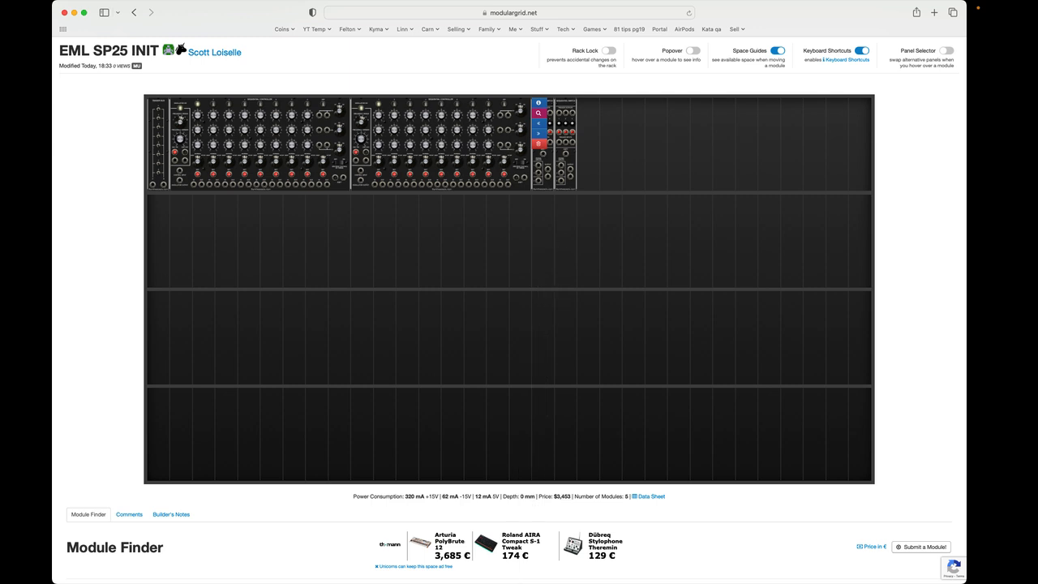
pyautogui.press('d')
# Spread out the top row: two Q962 switches near its far end, the second Q960 4 units from the first, and the remaining Q962 beside the first Q960.
pyautogui.moveTo(588, 167); pyautogui.dragTo(814, 166)
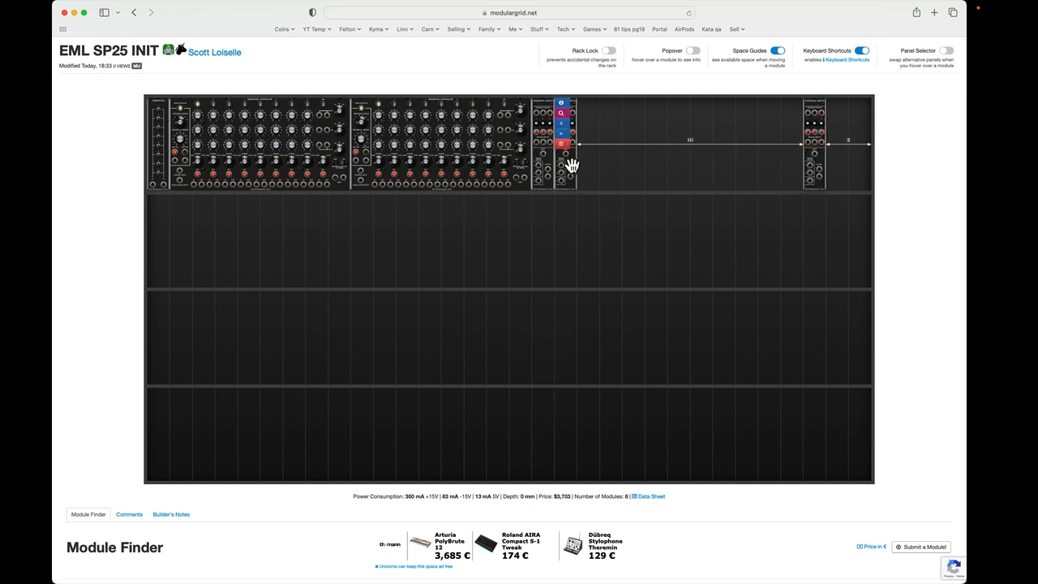
pyautogui.moveTo(568, 166); pyautogui.dragTo(792, 169)
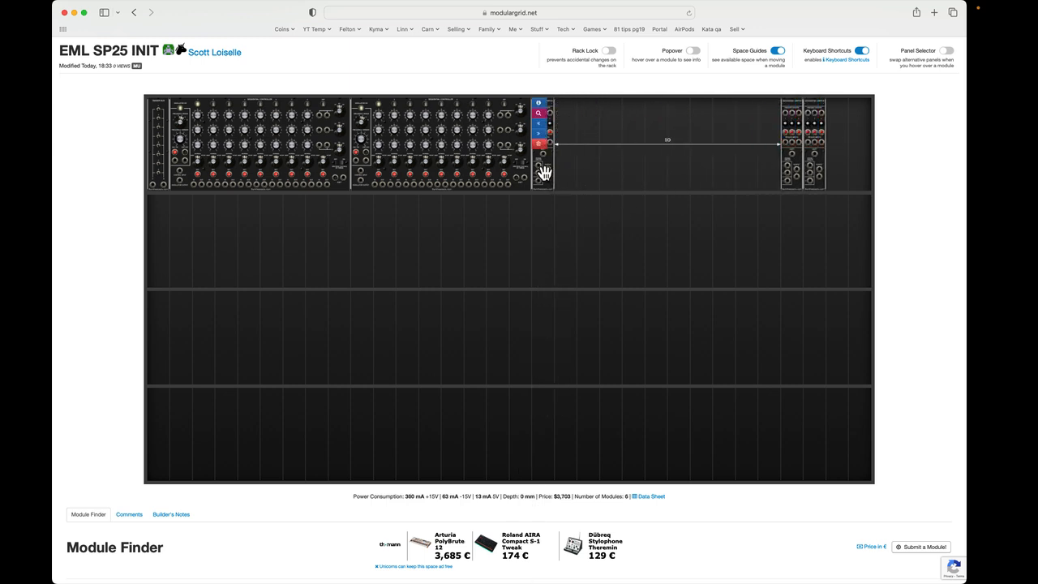
pyautogui.moveTo(540, 173); pyautogui.dragTo(722, 170)
pyautogui.moveTo(432, 168); pyautogui.dragTo(522, 168)
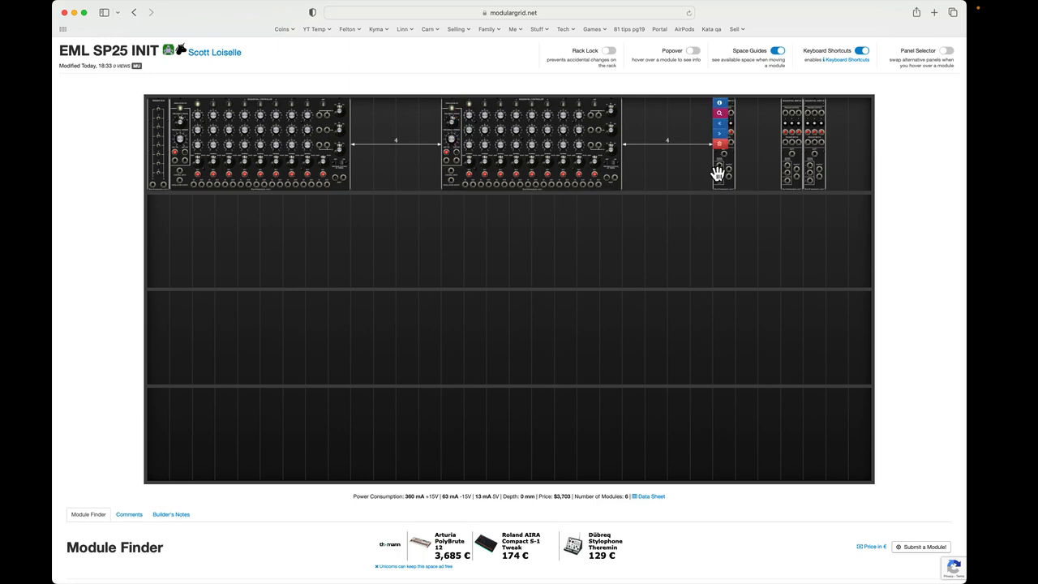
pyautogui.moveTo(717, 172); pyautogui.dragTo(365, 177)
# Search the Module Finder for Q171 and add the Q171 Quantizer Bank to the rack.
pyautogui.scroll(-8, 396, 202)
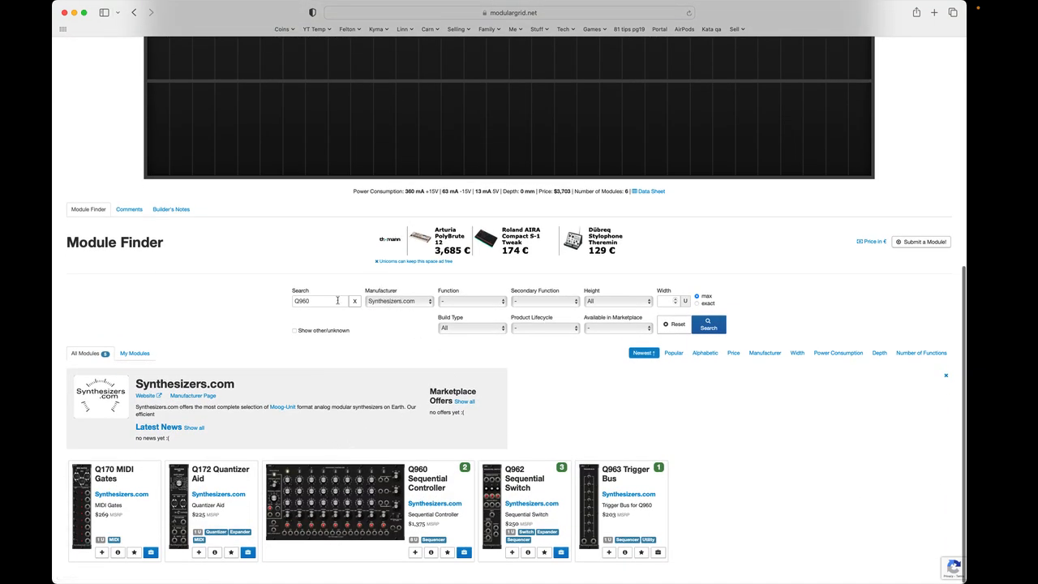
pyautogui.doubleClick(304, 301)
pyautogui.write('Q171')
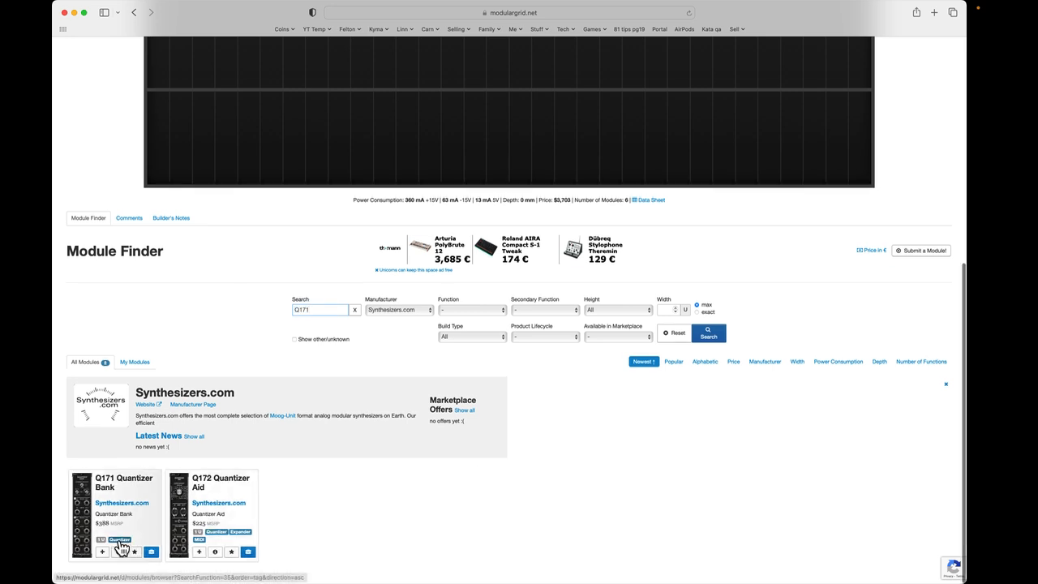
pyautogui.click(103, 552)
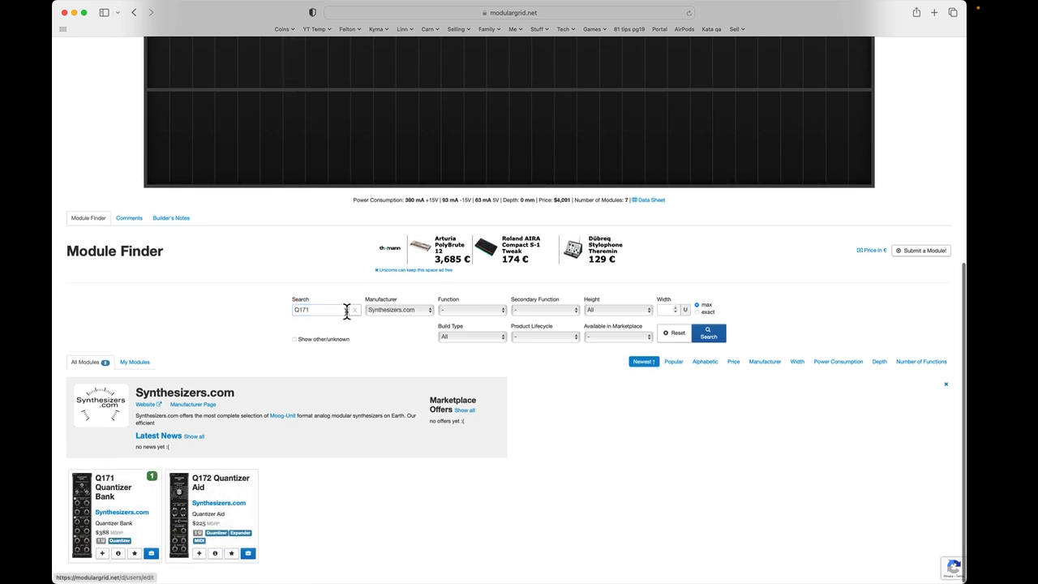
# Search the Module Finder for Q961 and add the Q961 Sequencer Interface to the rack.
pyautogui.moveTo(269, 303); pyautogui.dragTo(231, 304)
pyautogui.write('Q')
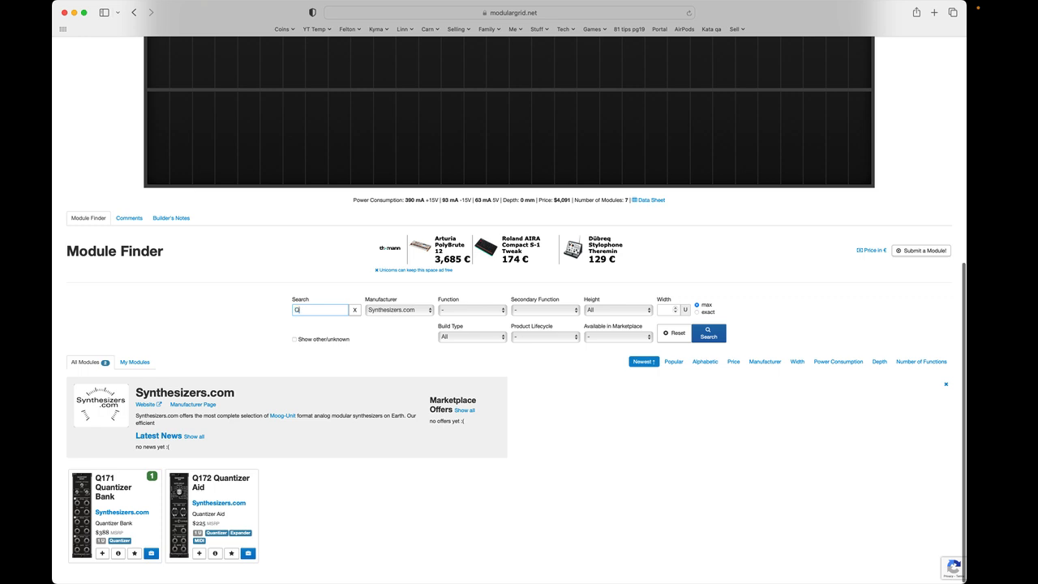
pyautogui.write('961')
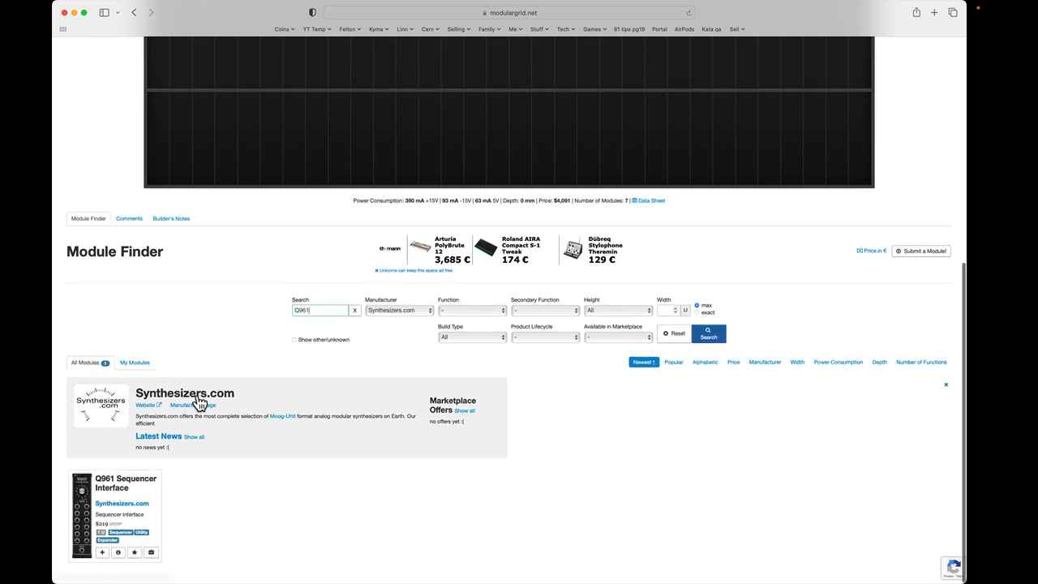
pyautogui.click(101, 552)
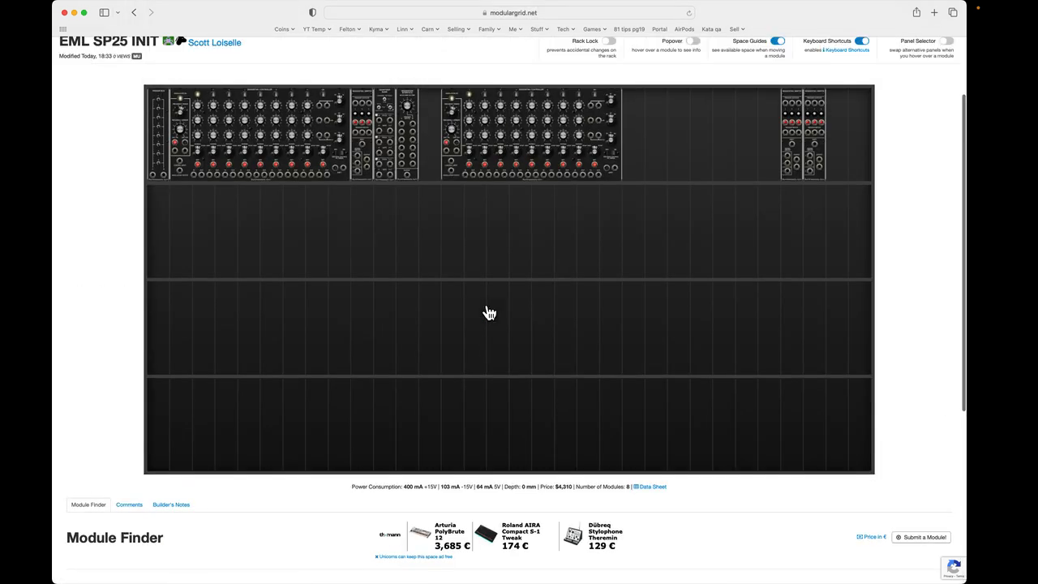
# Move the second Q960 directly against the Q961, and place a Q962 Sequential Switch directly after it.
pyautogui.moveTo(556, 148); pyautogui.dragTo(539, 152)
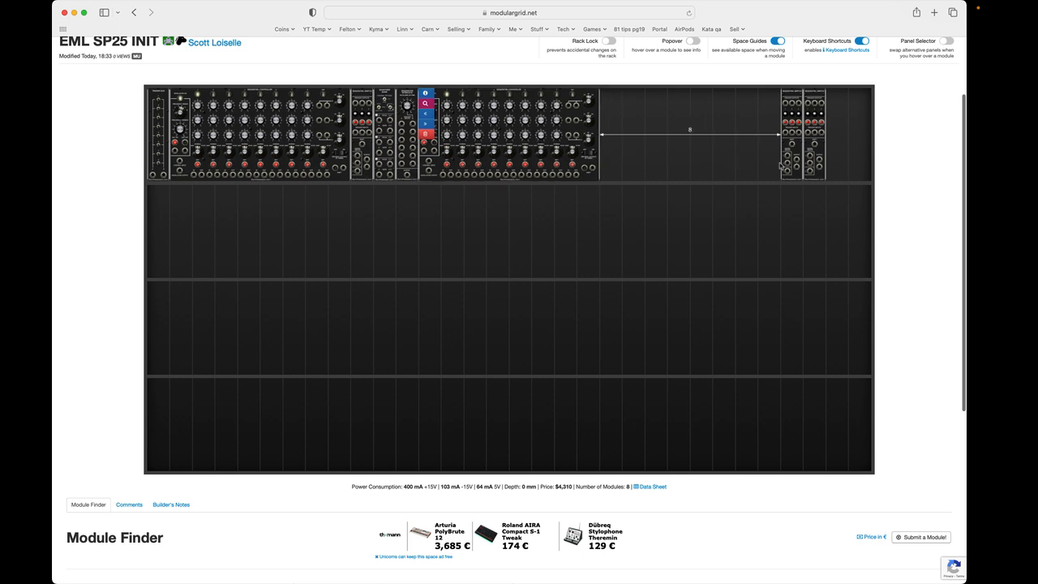
pyautogui.moveTo(780, 165); pyautogui.dragTo(607, 165)
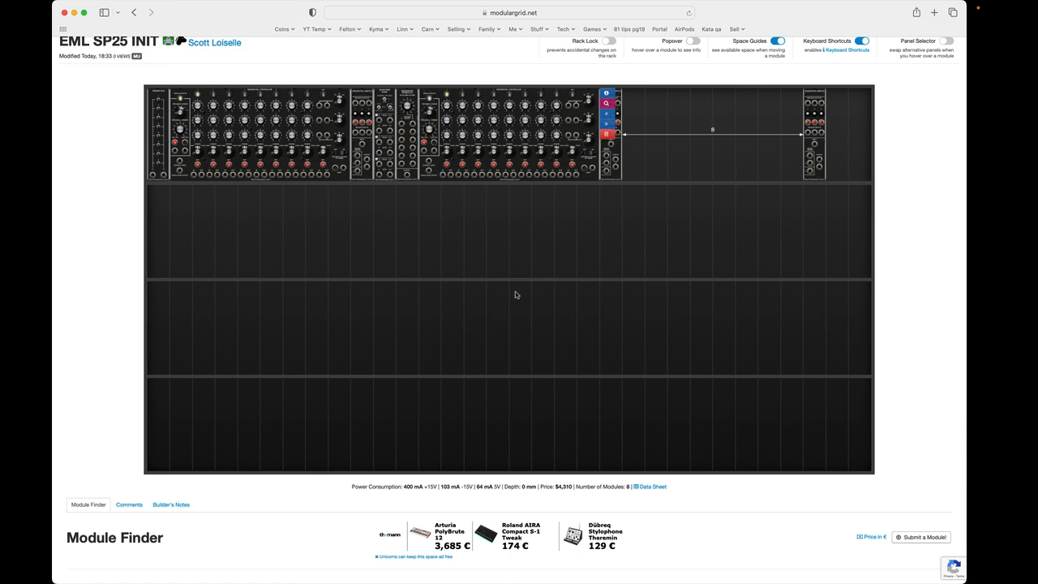
# Search the Module Finder for Q108 and add three Q108 Amplifier (VCA) modules to the rack.
pyautogui.scroll(-5, 514, 291)
pyautogui.press('super+a')
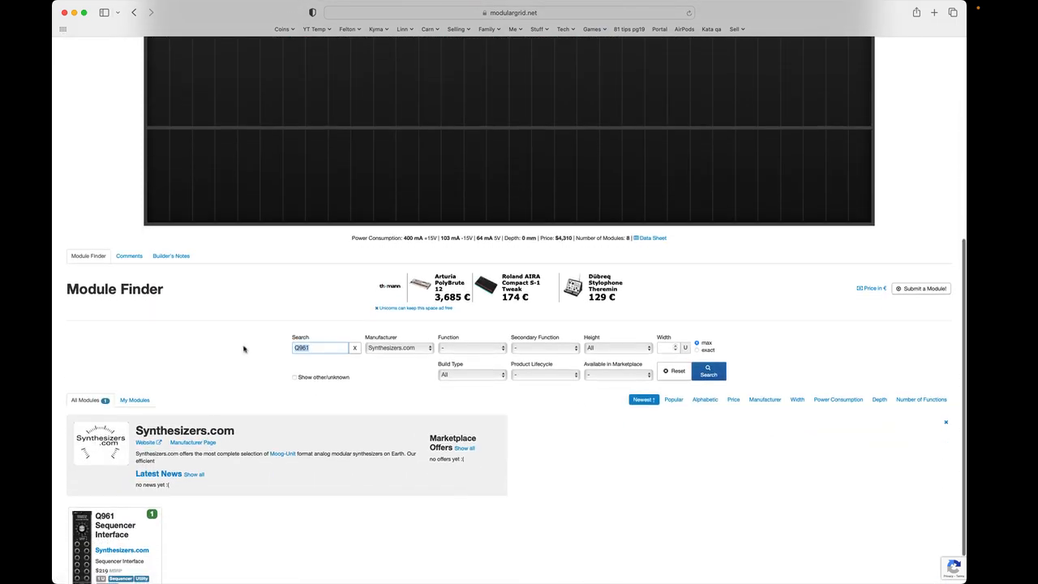
pyautogui.write('Q1')
pyautogui.press('Return')
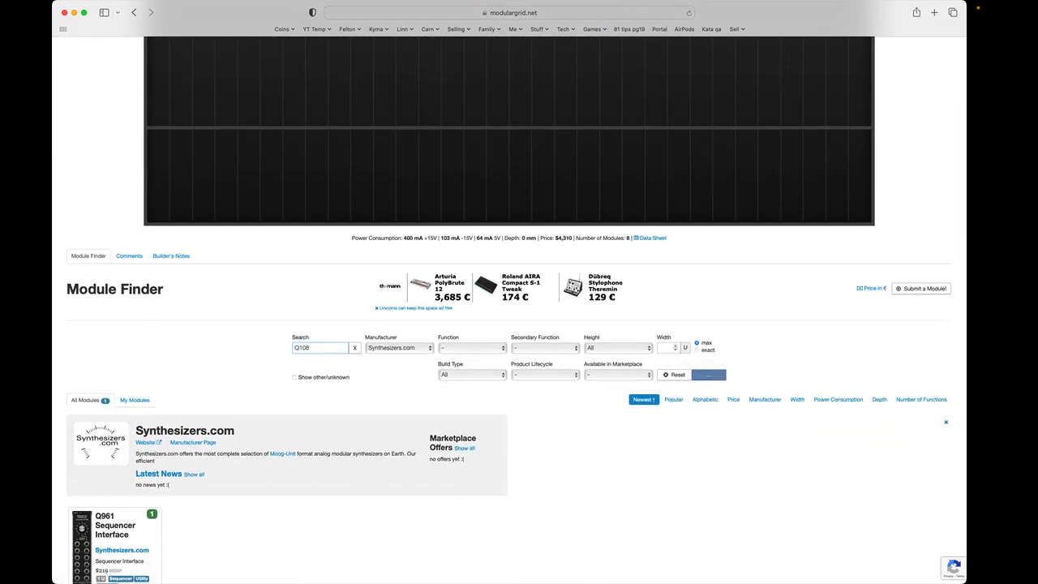
pyautogui.scroll(-1, 797, 452)
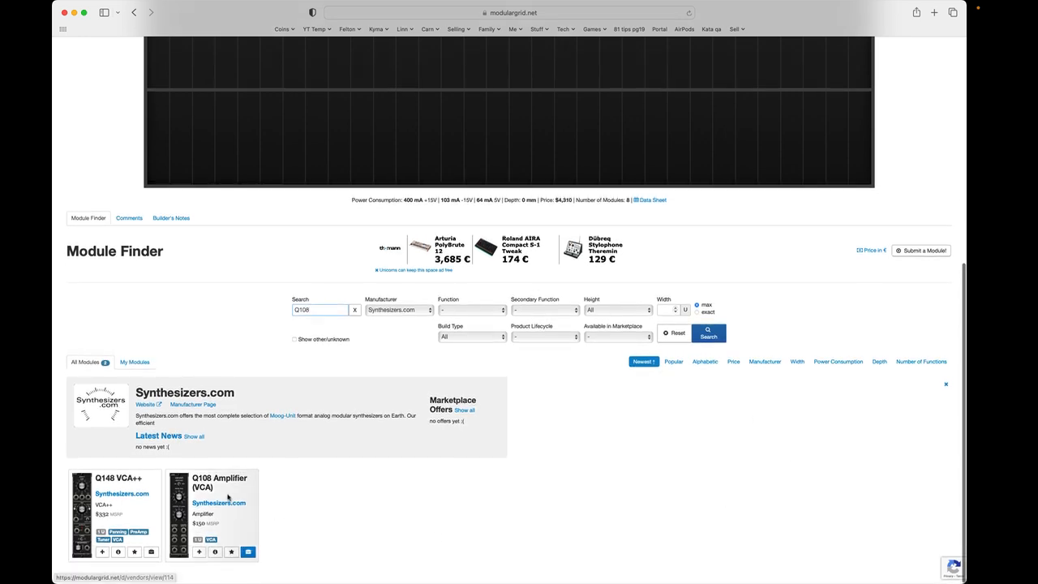
pyautogui.click(198, 558)
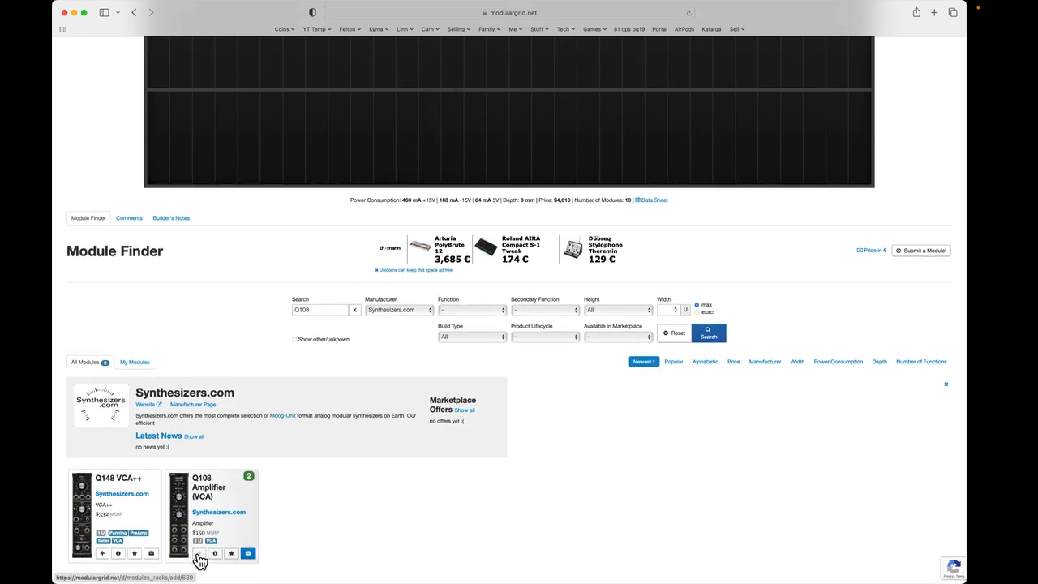
# Move two Q108 amplifiers near the end of the second row and the last Q962 to the far end of the top row.
pyautogui.scroll(10, 531, 508)
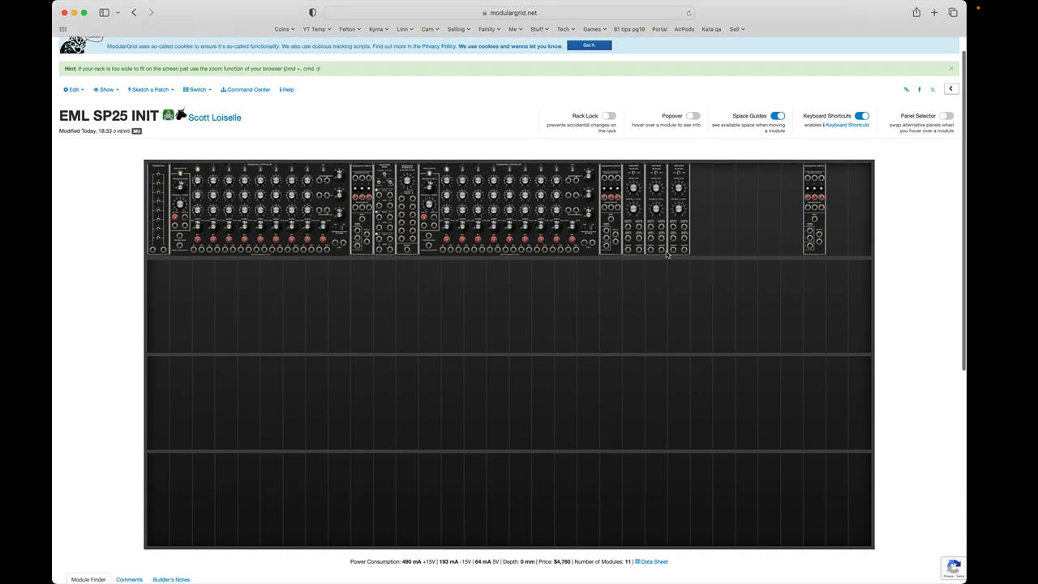
pyautogui.moveTo(686, 238)
pyautogui.moveTo(685, 237); pyautogui.dragTo(850, 347)
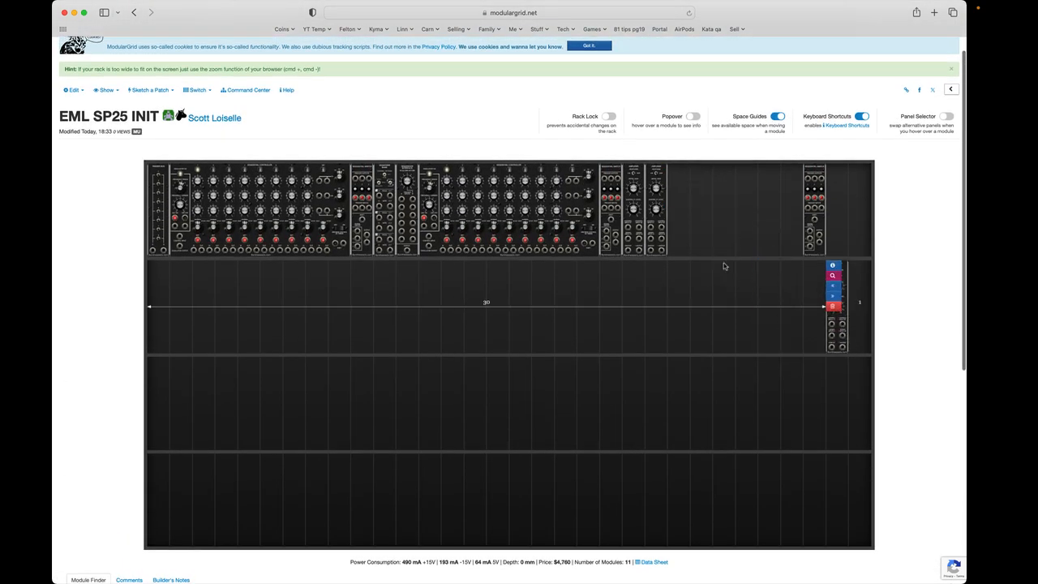
pyautogui.moveTo(658, 236)
pyautogui.mouseDown()
pyautogui.moveTo(711, 301)
pyautogui.moveTo(817, 333)
pyautogui.moveTo(806, 224)
pyautogui.moveTo(663, 224)
pyautogui.mouseUp()
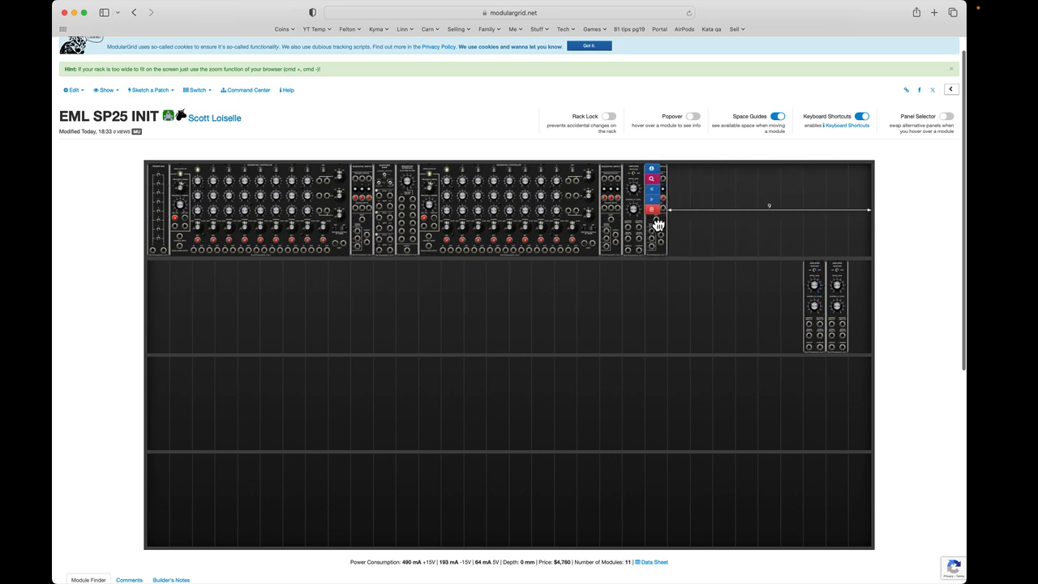
pyautogui.click(651, 199)
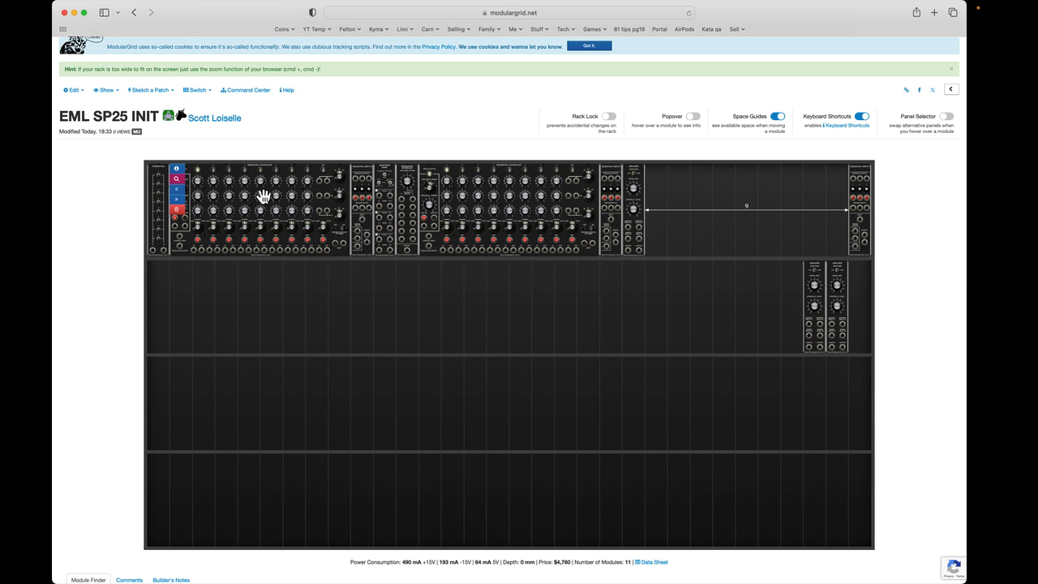
# Duplicate the Q960 Sequential Controller repeatedly, filling the top row's gap and continuing through the three lower rows.
pyautogui.press('d')
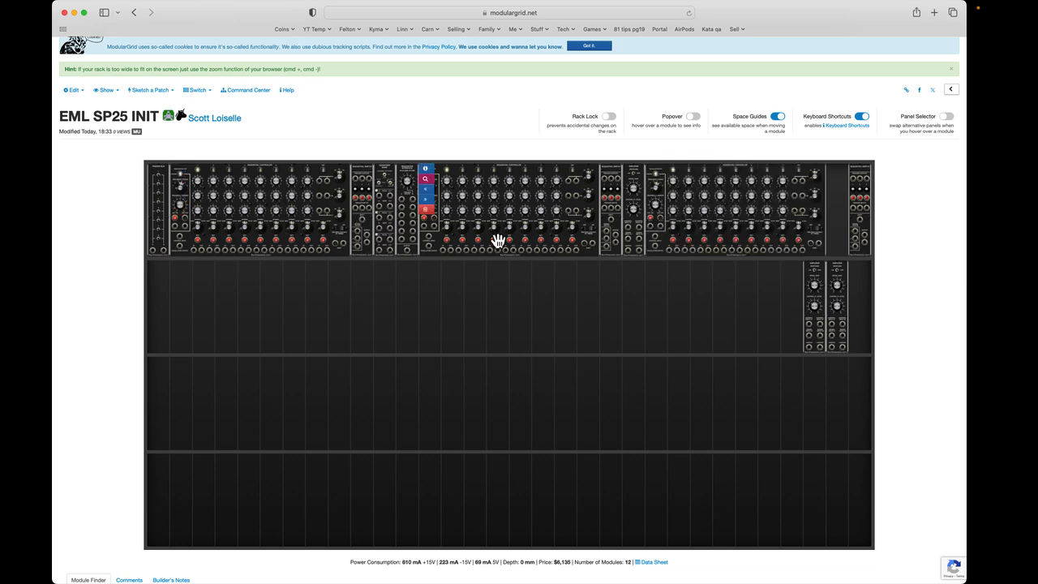
pyautogui.press('d')
pyautogui.press('d')
pyautogui.press('d')
pyautogui.press('d')
pyautogui.press('d')
pyautogui.press('d')
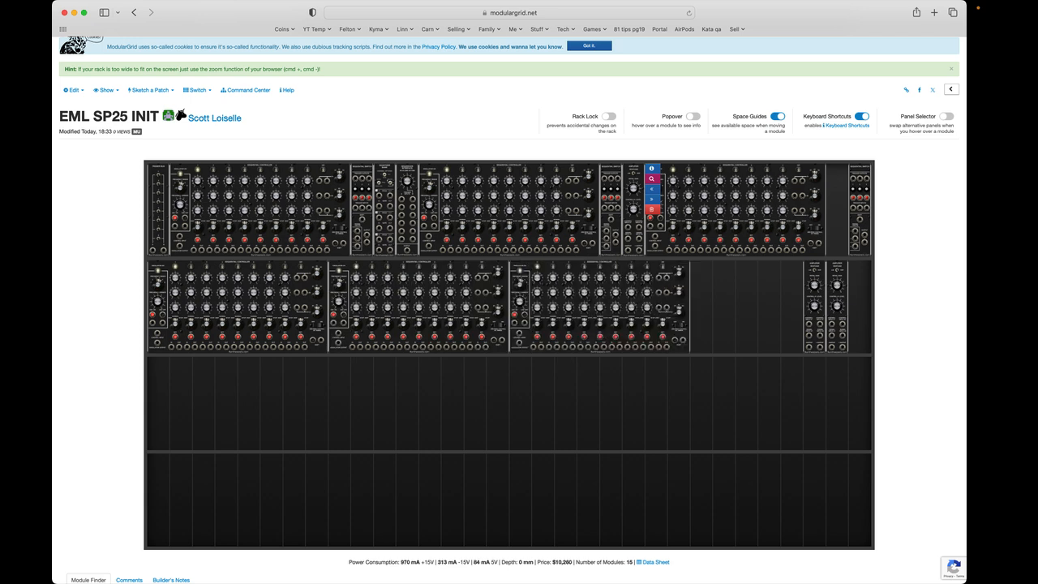
pyautogui.press('d')
pyautogui.press('d')
pyautogui.press('d')
pyautogui.press('d')
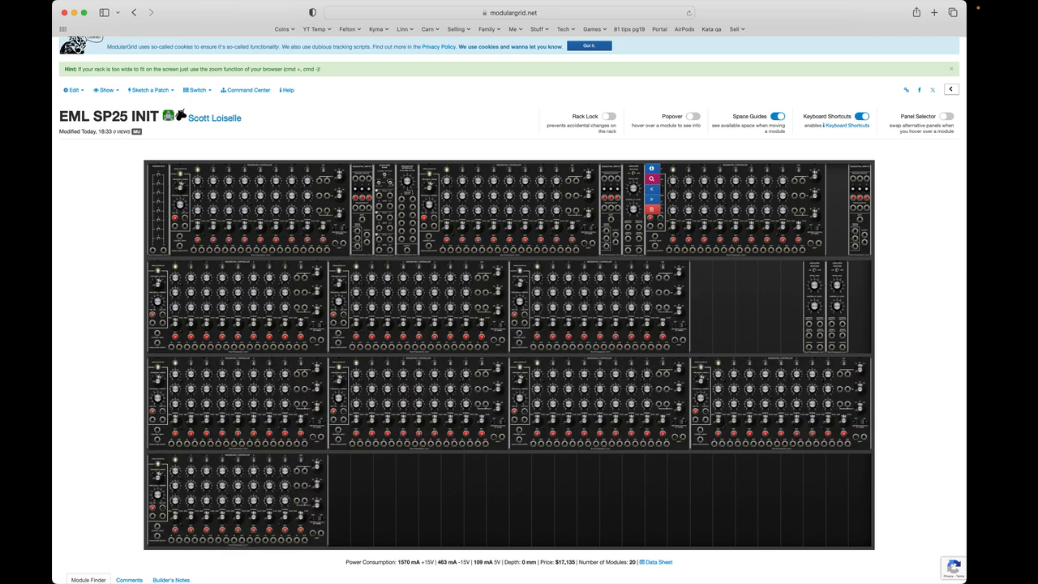
# Delete the extra Q960 Sequential Controllers from the gap in the top row and the end of the third row.
pyautogui.press('BackSpace')
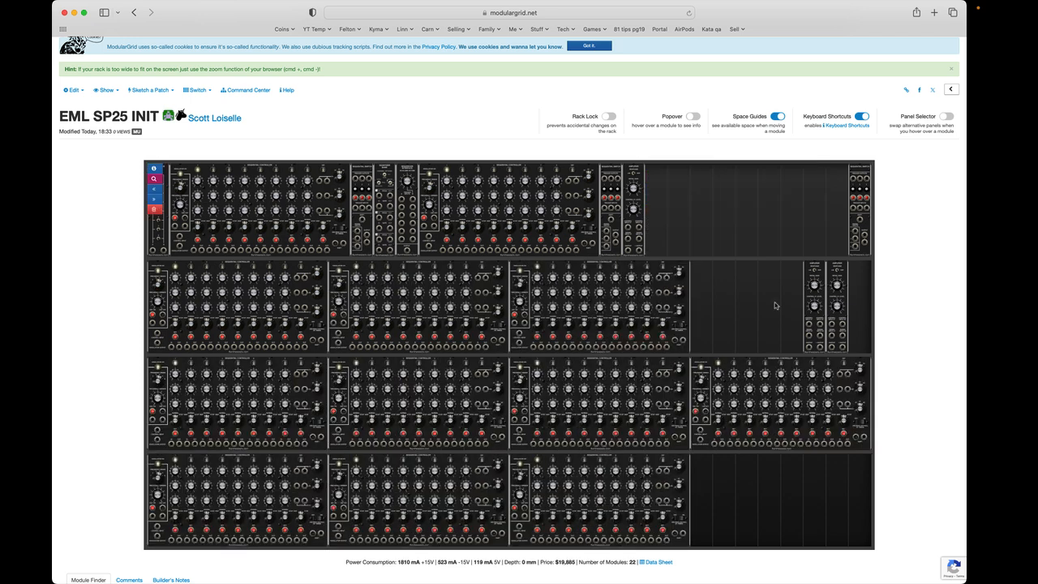
pyautogui.press('BackSpace')
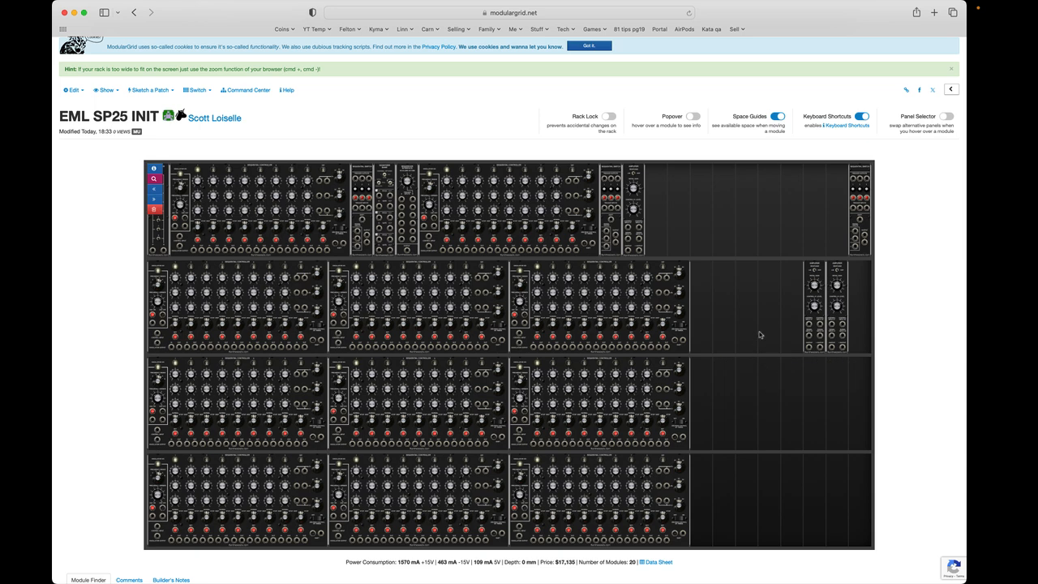
# Open the screenshot image of the EML SP25 INIT rack in a new tab.
pyautogui.moveTo(636, 307)
pyautogui.scroll(-2, 761, 306)
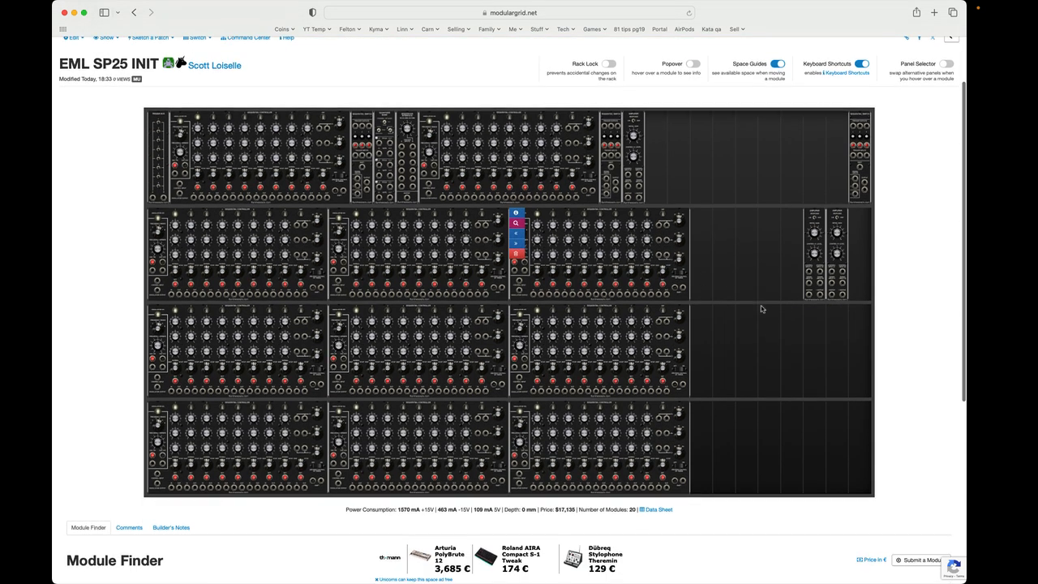
pyautogui.scroll(1, 760, 306)
pyautogui.scroll(3, 760, 309)
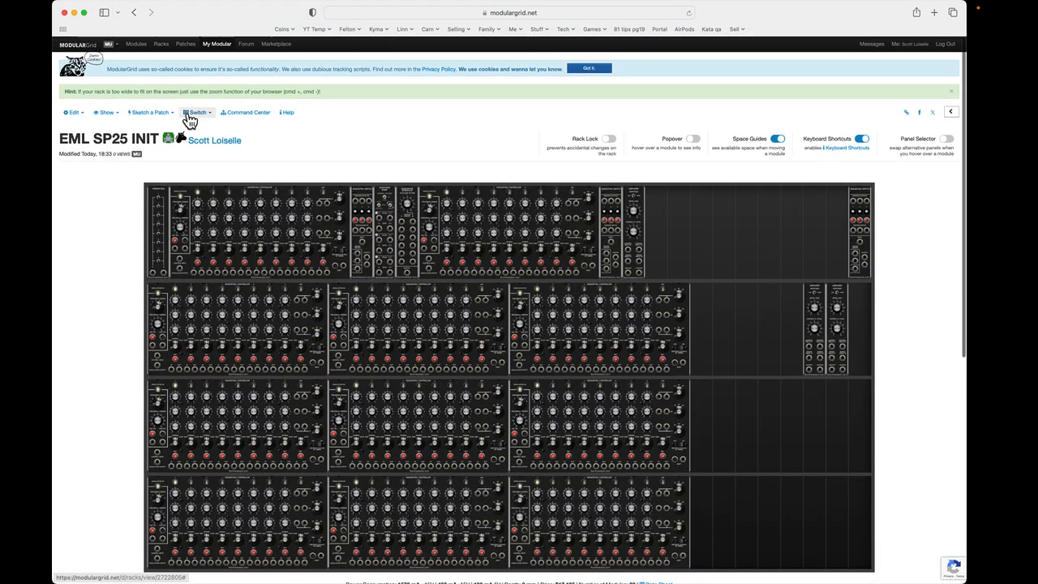
pyautogui.click(109, 113)
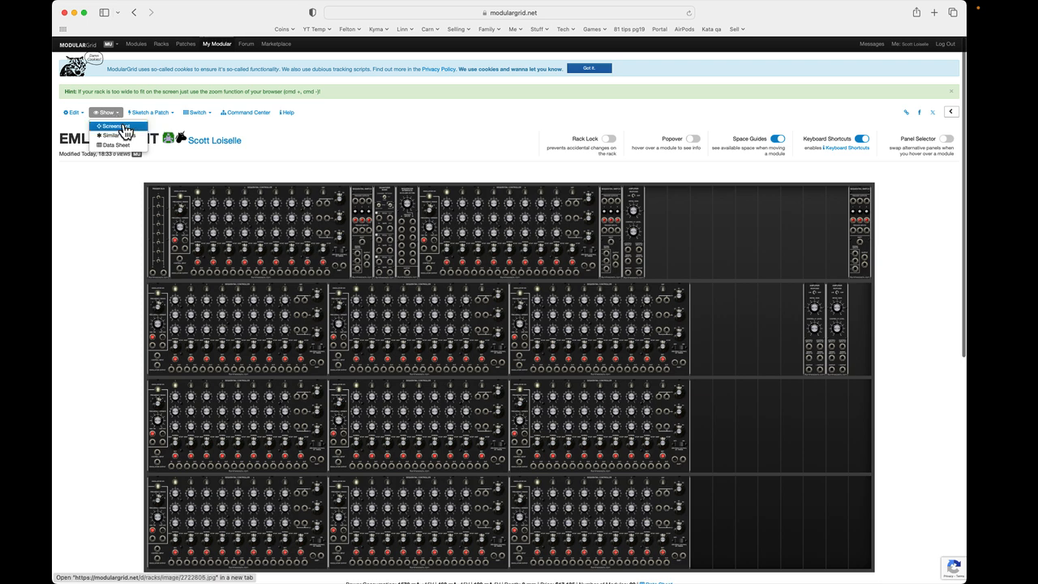
pyautogui.click(121, 128)
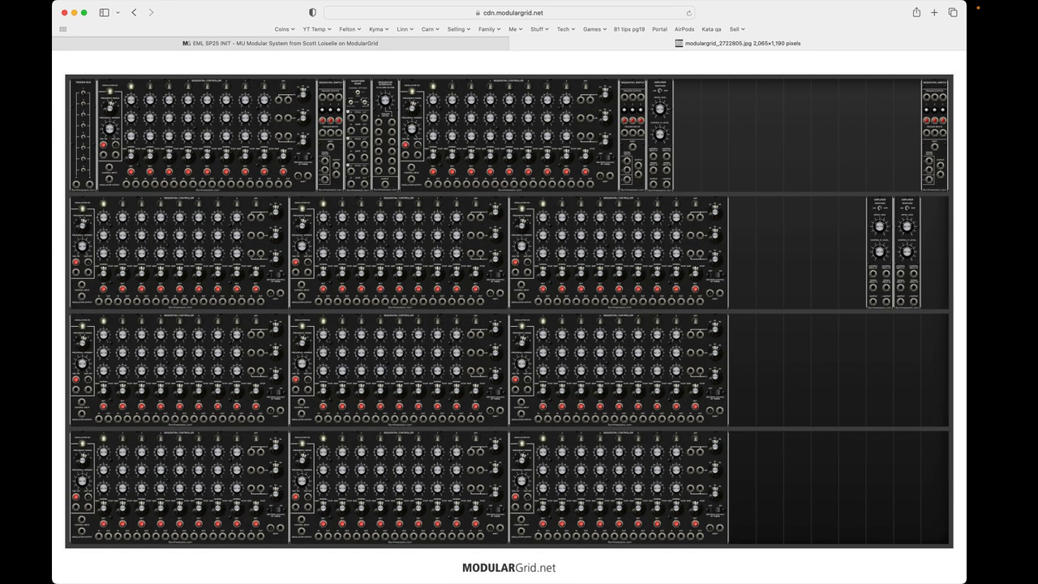
pyautogui.press('super+Tab')
pyautogui.click(480, 207)
pyautogui.press('super+Tab')
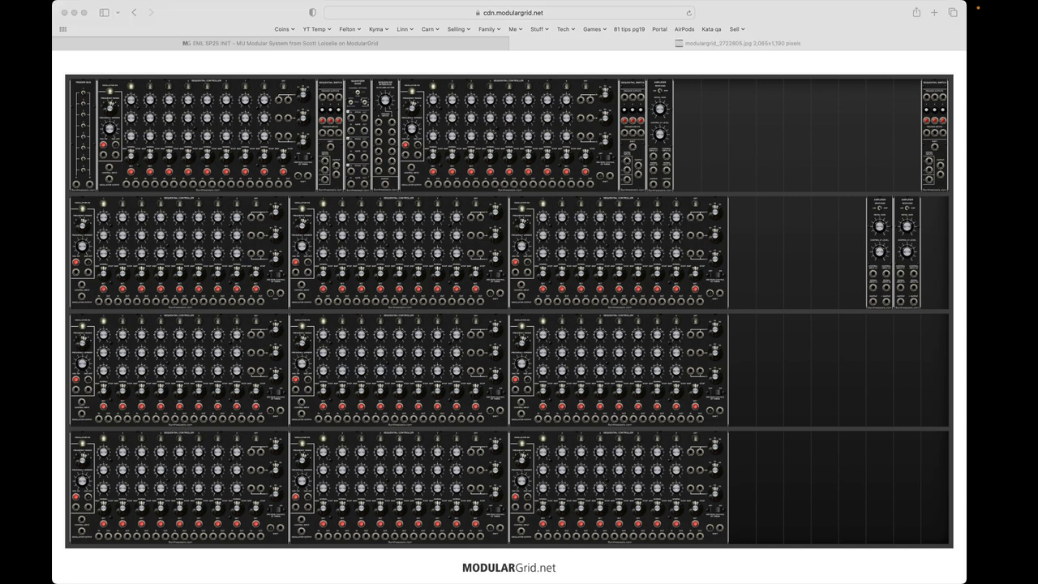
pyautogui.moveTo(490, 124); pyautogui.dragTo(459, 66)
pyautogui.press('super+Tab')
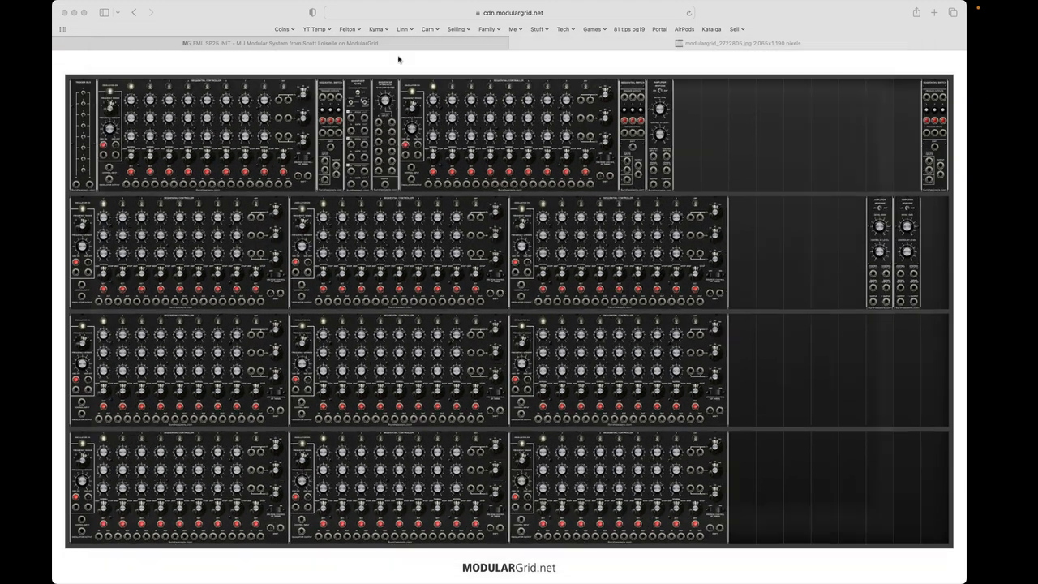